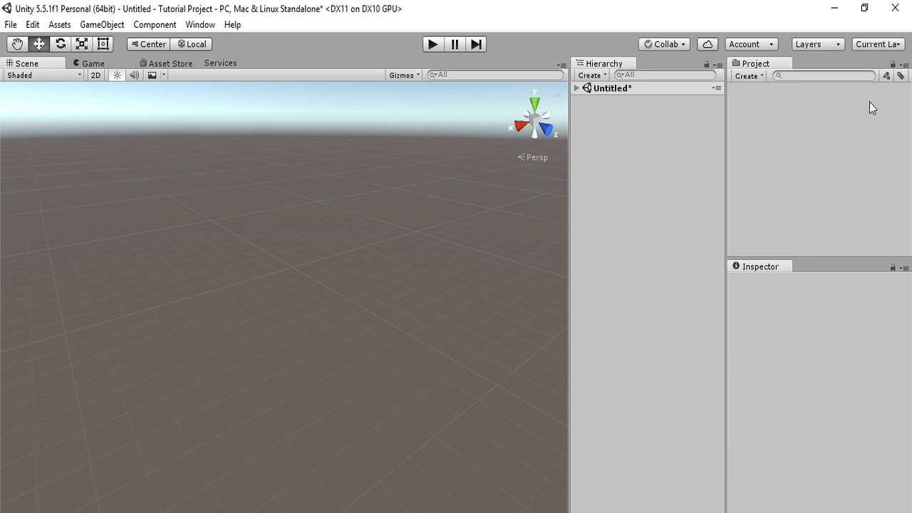
# Switch the editor to the 2 by 3 layout so the scene and game views are both displayed.
pyautogui.click(867, 43)
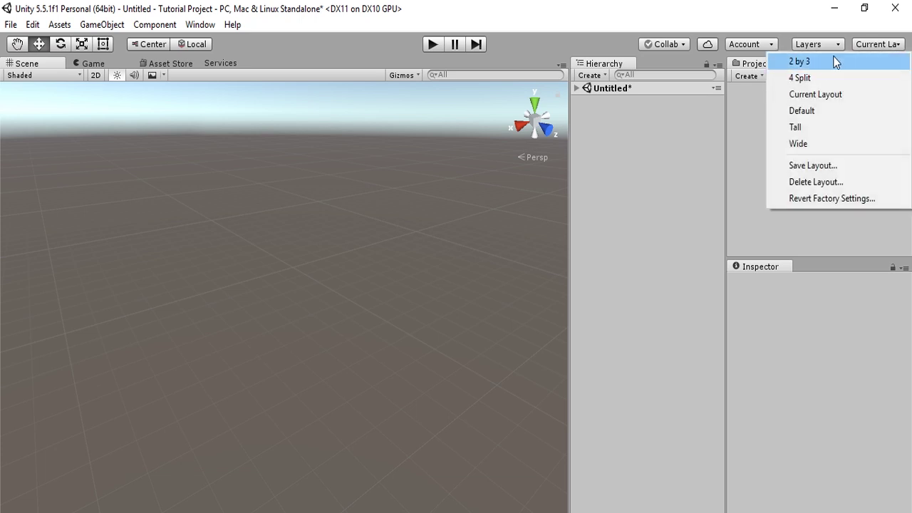
pyautogui.click(833, 62)
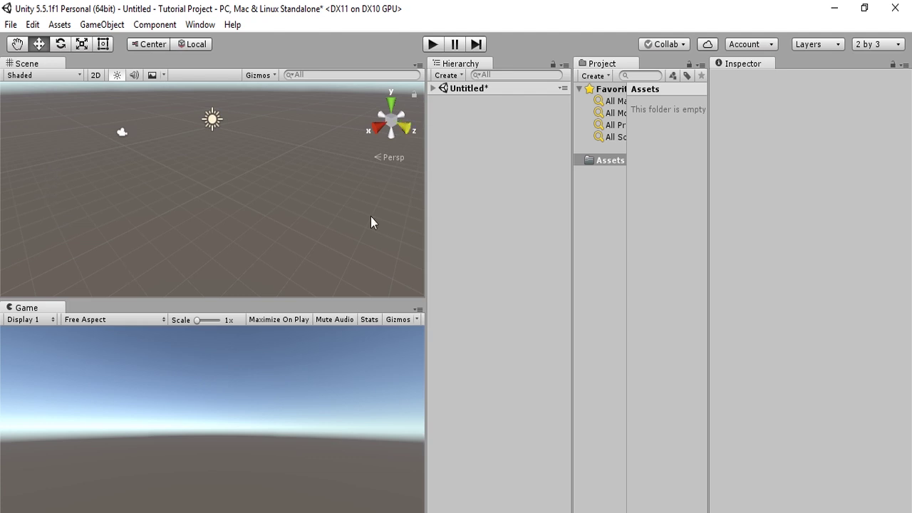
pyautogui.keyDown('alt'); pyautogui.moveTo(261, 134); pyautogui.dragTo(219, 166); pyautogui.keyUp('alt')
pyautogui.moveTo(212, 181); pyautogui.dragTo(256, 106, button='middle')
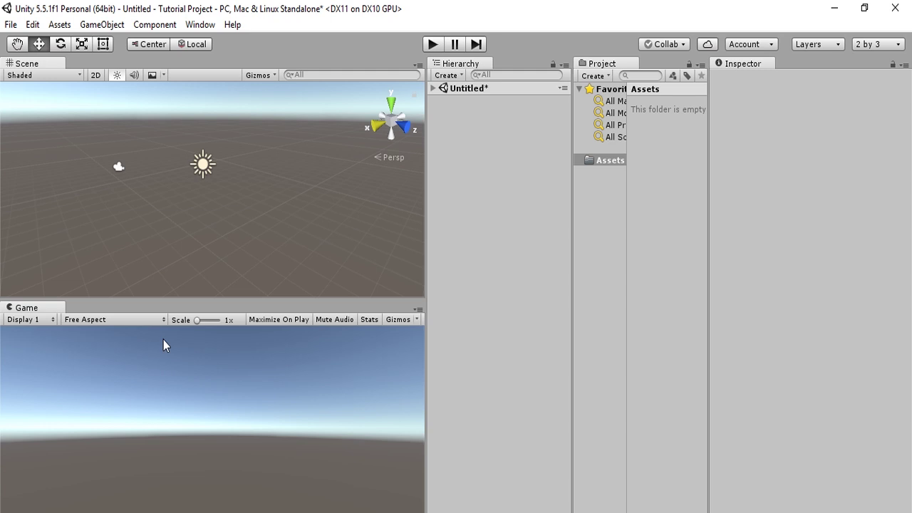
# Try playing the scene with Maximize On Play enabled, stop it, and turn the option off.
pyautogui.click(270, 320)
pyautogui.click(432, 45)
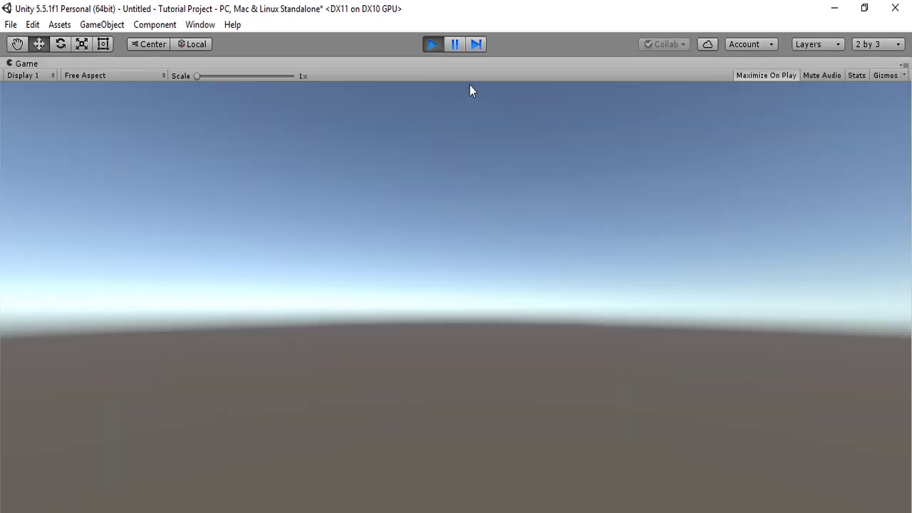
pyautogui.click(432, 45)
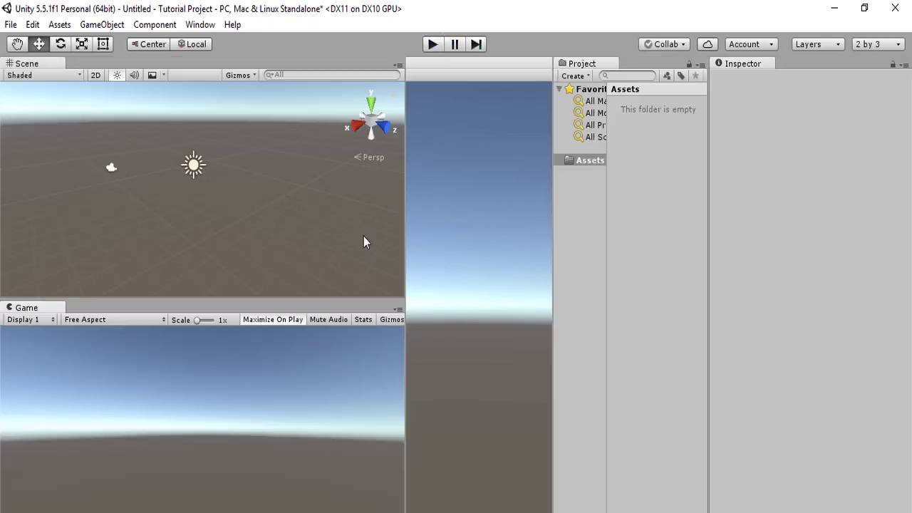
pyautogui.click(273, 320)
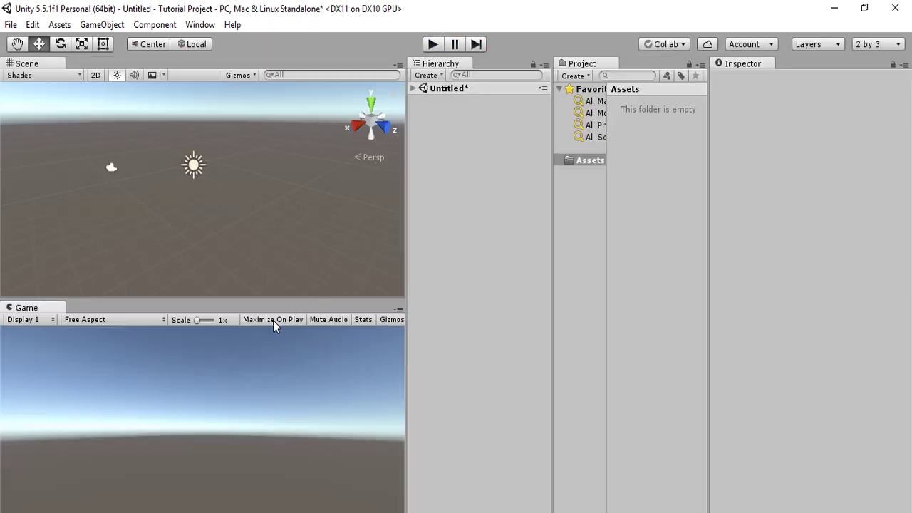
pyautogui.click(431, 77)
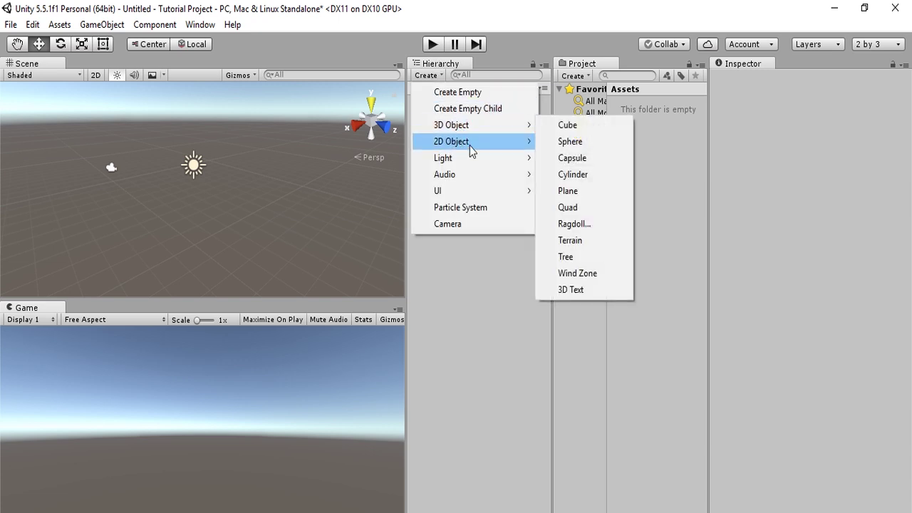
pyautogui.moveTo(467, 193)
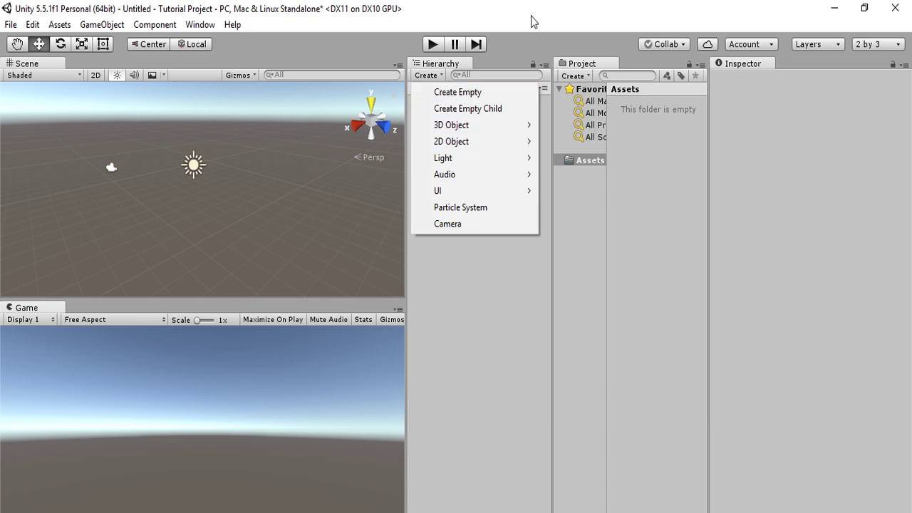
pyautogui.click(430, 337)
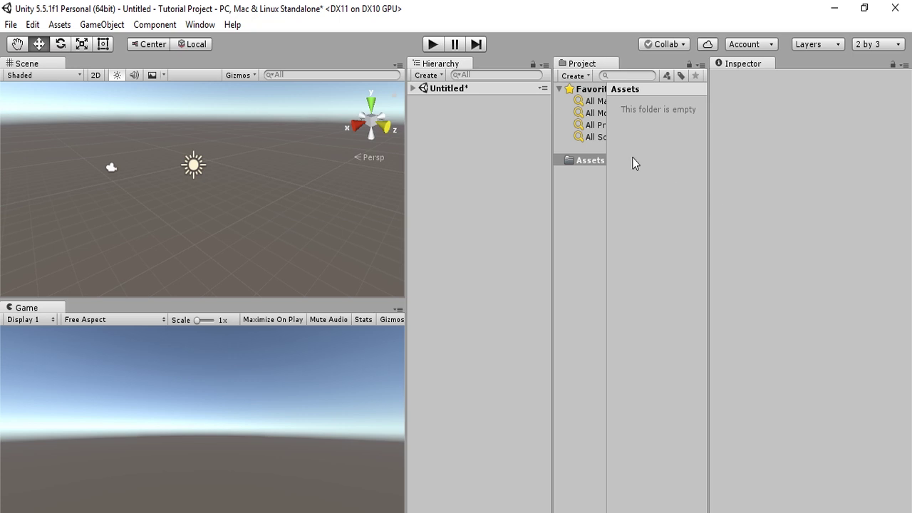
# Add a 3D Plane object to the untitled scene and clear the selection.
pyautogui.click(428, 75)
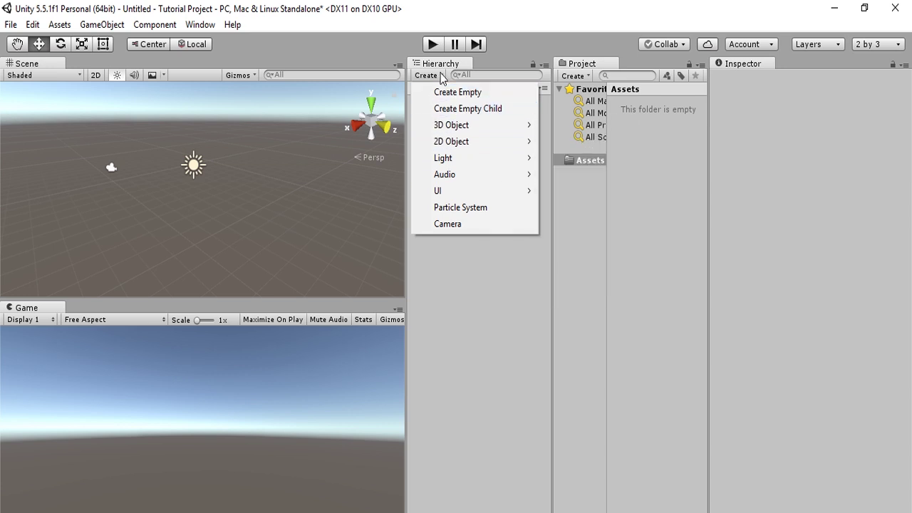
pyautogui.moveTo(484, 126)
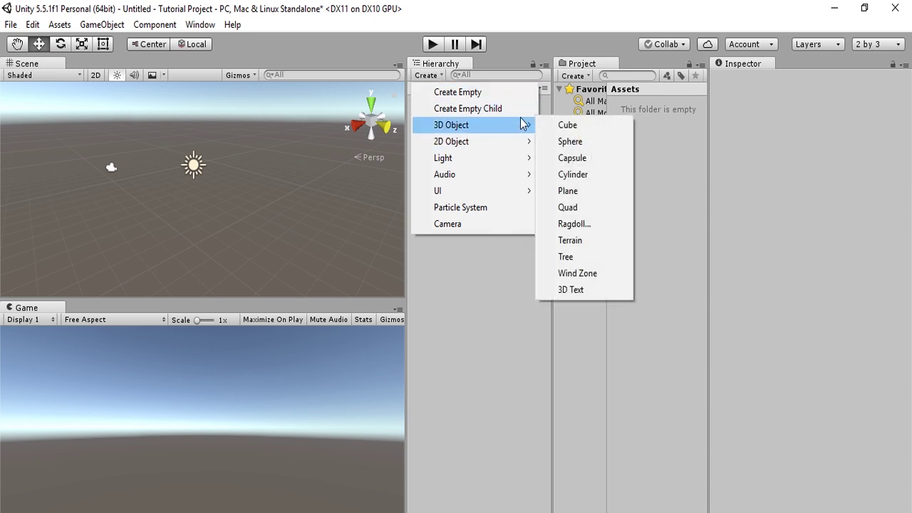
pyautogui.click(570, 191)
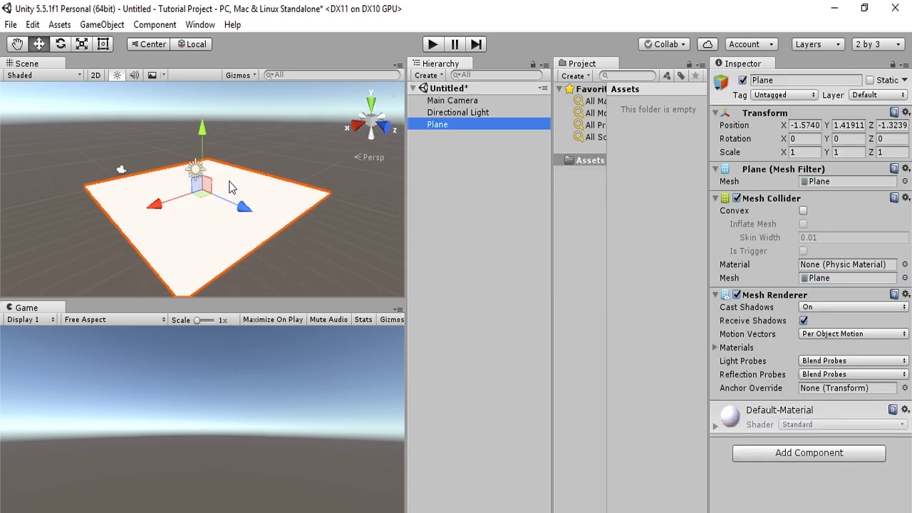
pyautogui.click(254, 121)
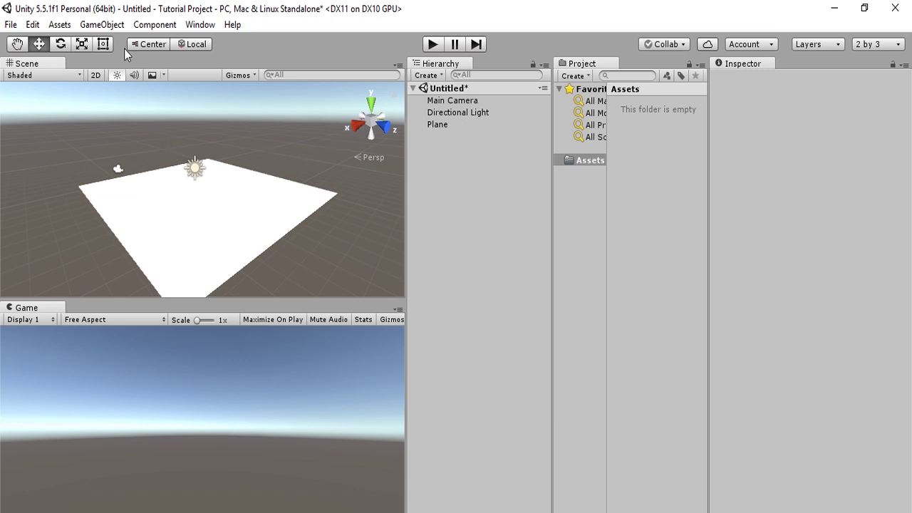
pyautogui.click(94, 23)
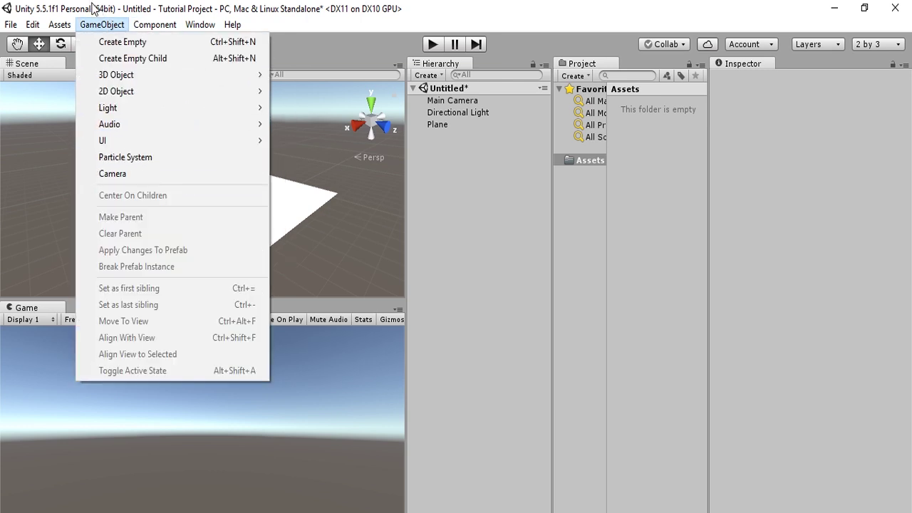
pyautogui.click(429, 75)
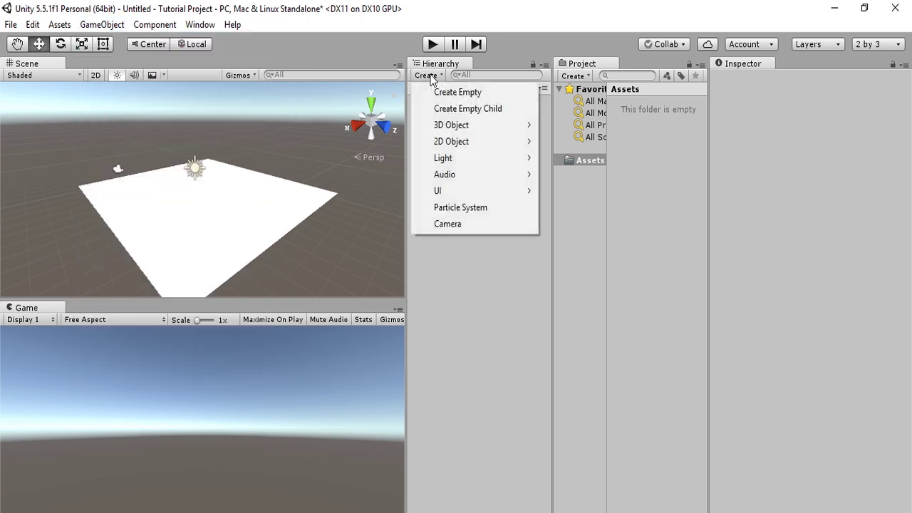
pyautogui.click(477, 296)
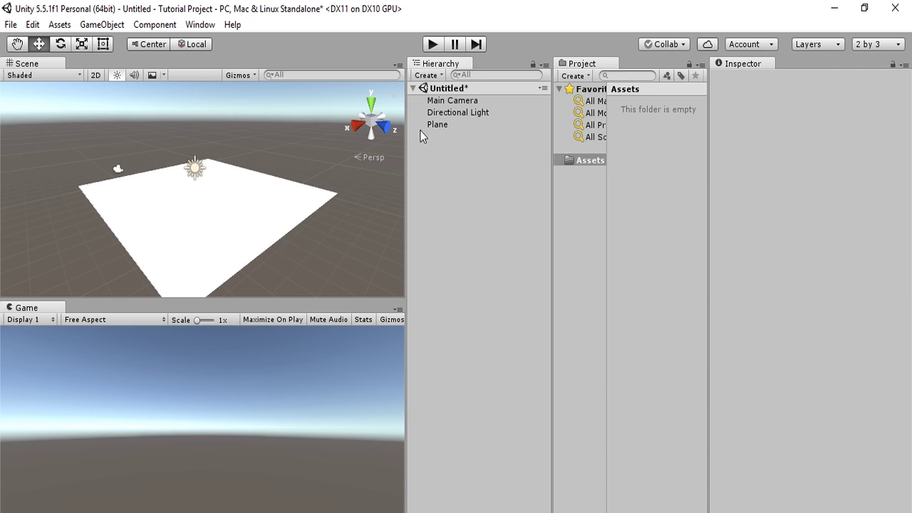
# Select the plane and inspect it in the scene view with the Hand tool.
pyautogui.click(438, 124)
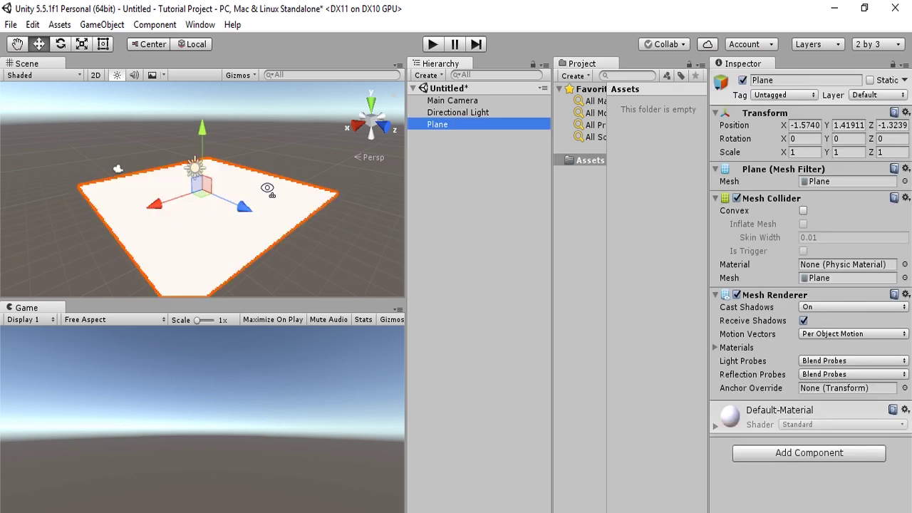
pyautogui.moveTo(267, 187); pyautogui.dragTo(171, 265, button='right')
pyautogui.moveTo(254, 169); pyautogui.dragTo(224, 206, button='middle')
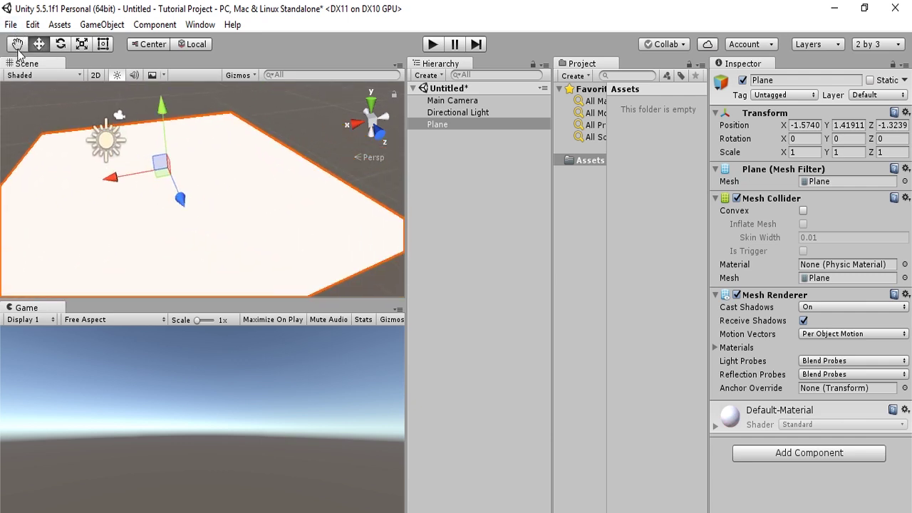
pyautogui.click(18, 49)
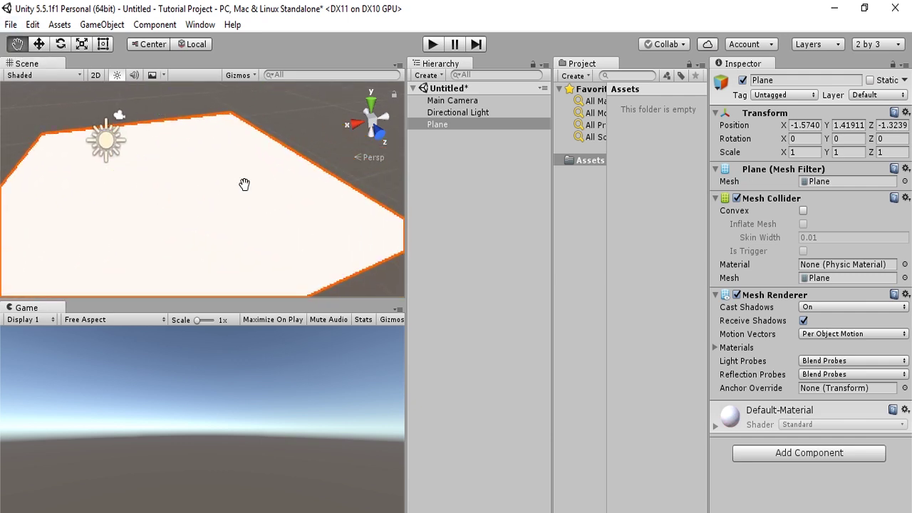
pyautogui.moveTo(244, 185); pyautogui.dragTo(200, 126)
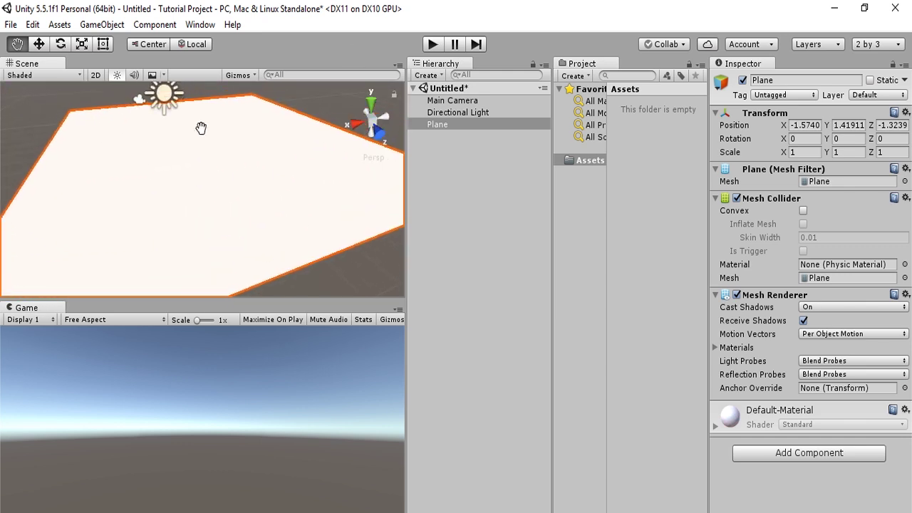
# Try moving the plane along its axes with the Move tool to about X -2.97, Y 1.88, Z -0.49.
pyautogui.click(39, 44)
pyautogui.moveTo(212, 179); pyautogui.dragTo(201, 227, button='middle')
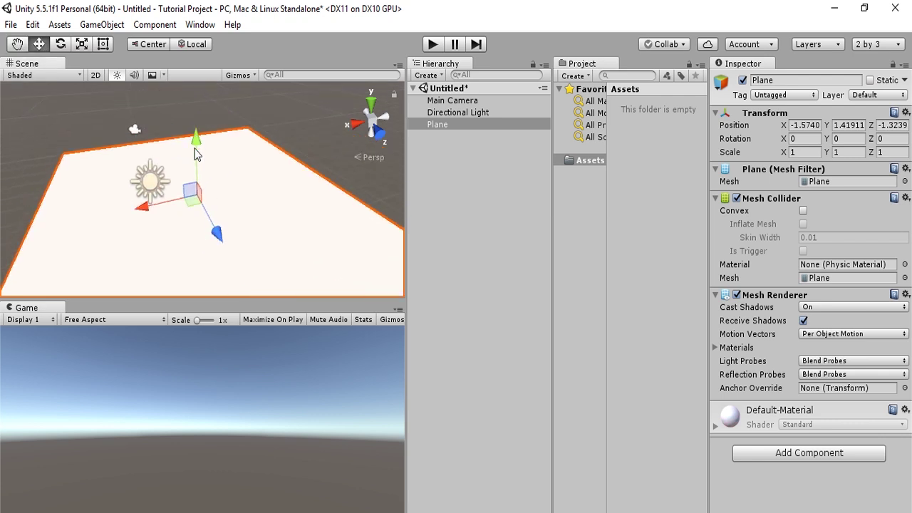
pyautogui.moveTo(195, 148)
pyautogui.mouseDown()
pyautogui.moveTo(198, 90)
pyautogui.moveTo(179, 150)
pyautogui.mouseUp()
pyautogui.moveTo(146, 185); pyautogui.dragTo(187, 185)
pyautogui.moveTo(256, 217); pyautogui.dragTo(292, 203)
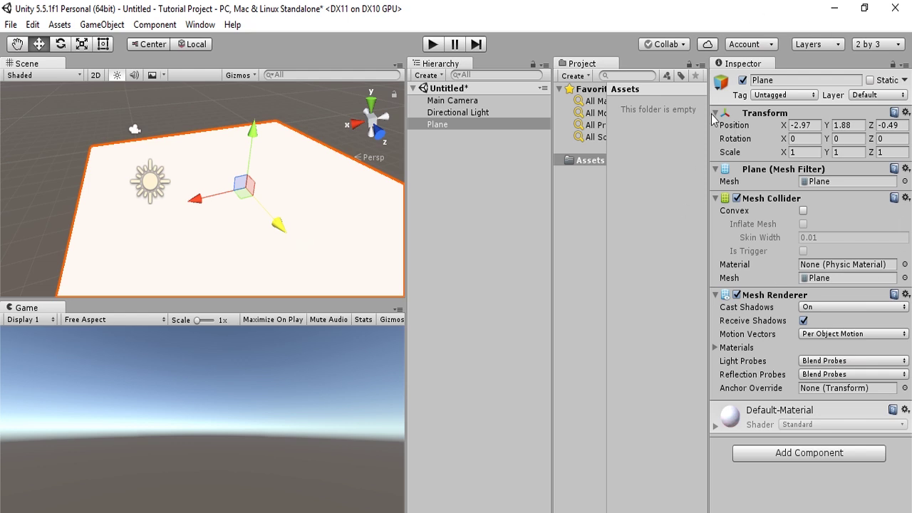
# Set the plane's position to 0 on the X, Y and Z axes.
pyautogui.click(807, 126)
pyautogui.write('0')
pyautogui.press('Tab')
pyautogui.write('0')
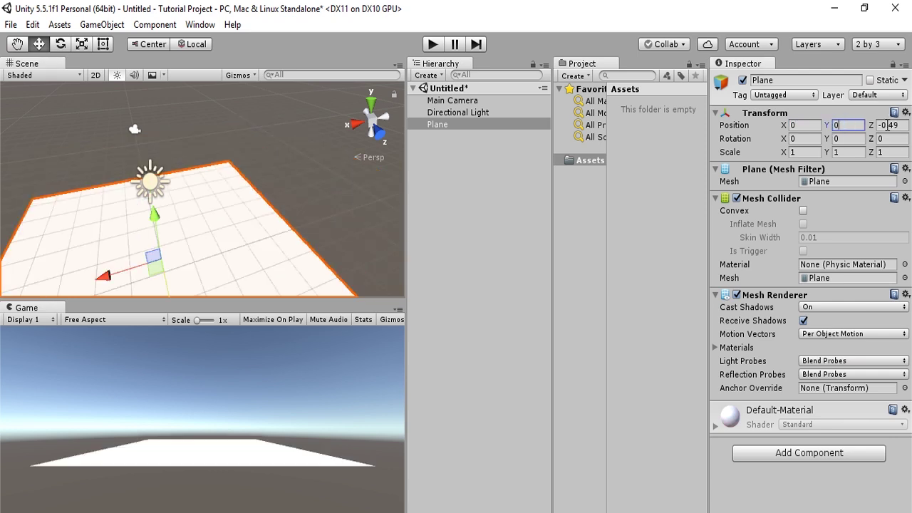
pyautogui.press('Tab')
pyautogui.write('0')
# Try rotating the plane about the X axis to about -59.1 degrees.
pyautogui.moveTo(295, 199); pyautogui.dragTo(372, 94, button='middle')
pyautogui.scroll(3, 233, 172)
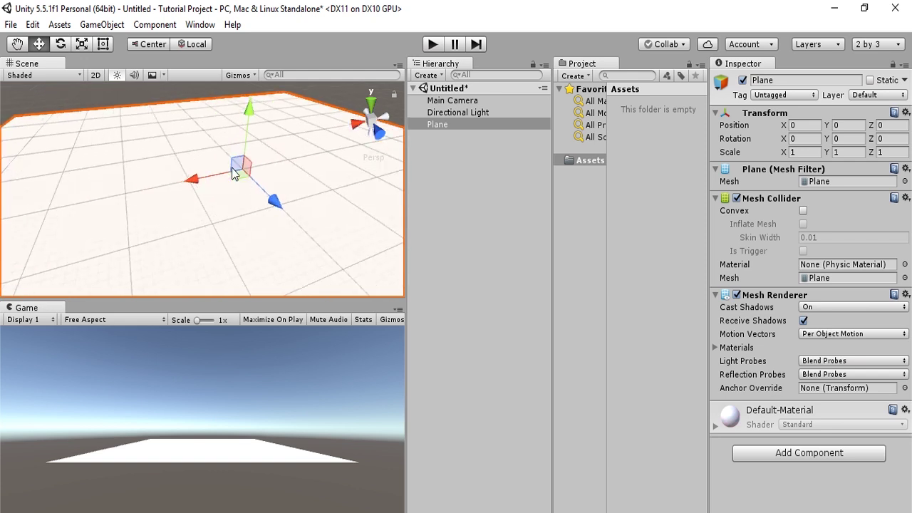
pyautogui.moveTo(258, 194); pyautogui.dragTo(258, 190, button='right')
pyautogui.keyDown('alt'); pyautogui.moveTo(259, 190); pyautogui.dragTo(252, 138); pyautogui.keyUp('alt')
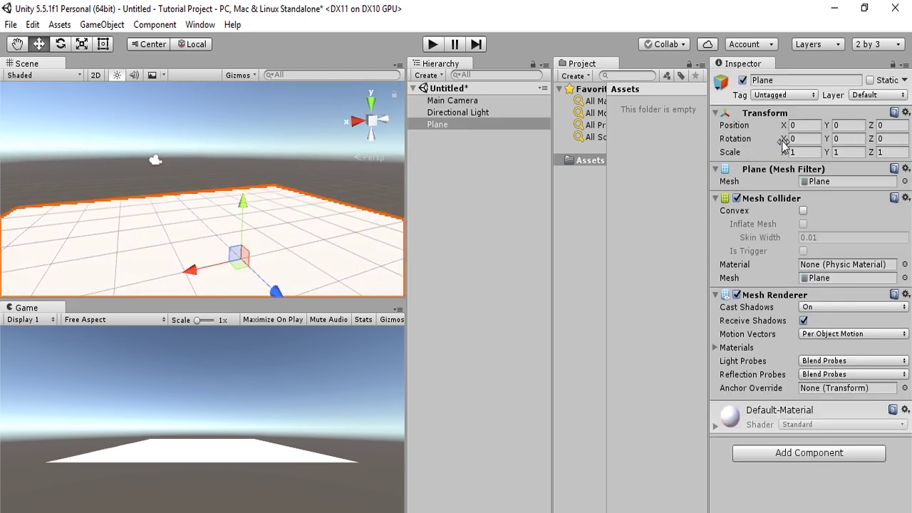
pyautogui.moveTo(783, 139); pyautogui.dragTo(278, 204)
# Try rotating the plane to about -22.89 degrees on Y and about -52.38 degrees on Z.
pyautogui.moveTo(279, 204); pyautogui.dragTo(195, 174, button='middle')
pyautogui.keyDown('alt'); pyautogui.moveTo(195, 173); pyautogui.dragTo(239, 182); pyautogui.keyUp('alt')
pyautogui.moveTo(239, 182); pyautogui.dragTo(187, 160, button='middle')
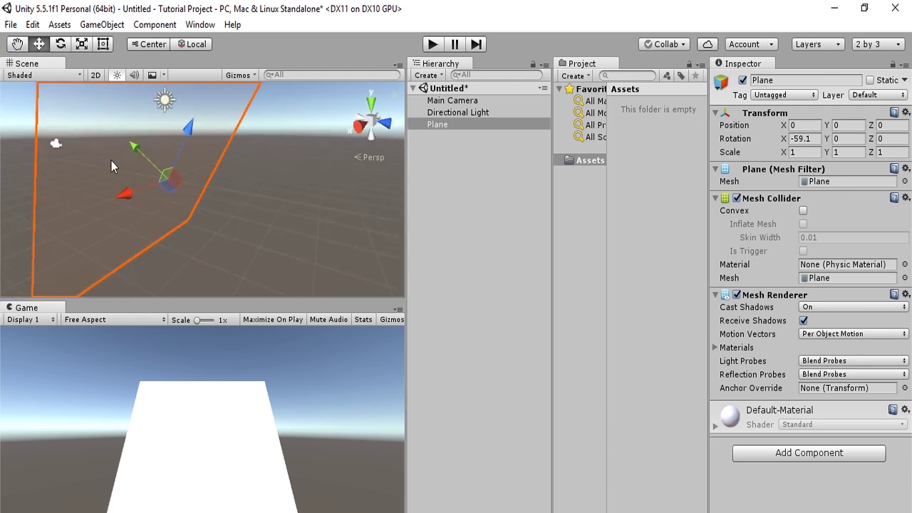
pyautogui.keyDown('alt'); pyautogui.moveTo(100, 175); pyautogui.dragTo(250, 187); pyautogui.keyUp('alt')
pyautogui.moveTo(250, 187); pyautogui.dragTo(332, 201, button='middle')
pyautogui.keyDown('alt'); pyautogui.moveTo(142, 200); pyautogui.dragTo(263, 156); pyautogui.keyUp('alt')
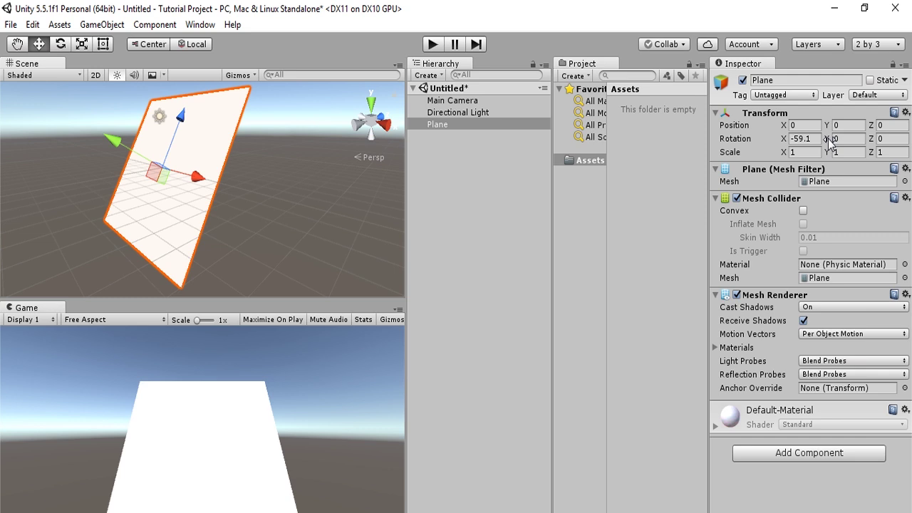
pyautogui.moveTo(830, 143); pyautogui.dragTo(496, 177)
pyautogui.moveTo(870, 138); pyautogui.dragTo(761, 155)
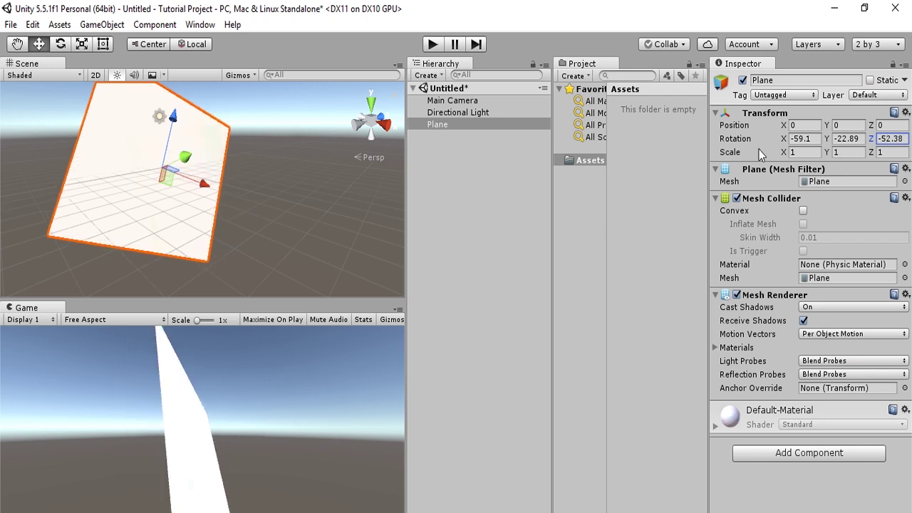
# Reset the plane's rotation to 0 on the X, Y and Z axes.
pyautogui.click(806, 138)
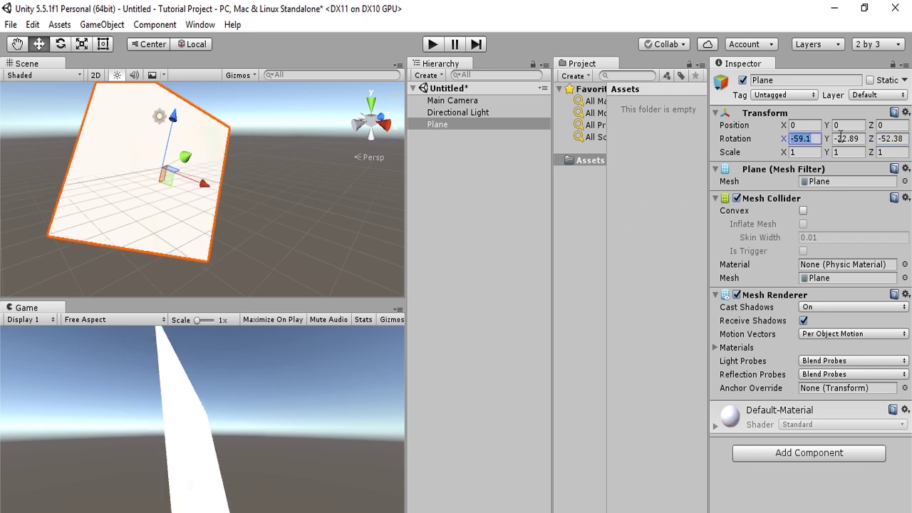
pyautogui.write('0')
pyautogui.press('Tab')
pyautogui.write('0')
pyautogui.press('Tab')
pyautogui.write('0')
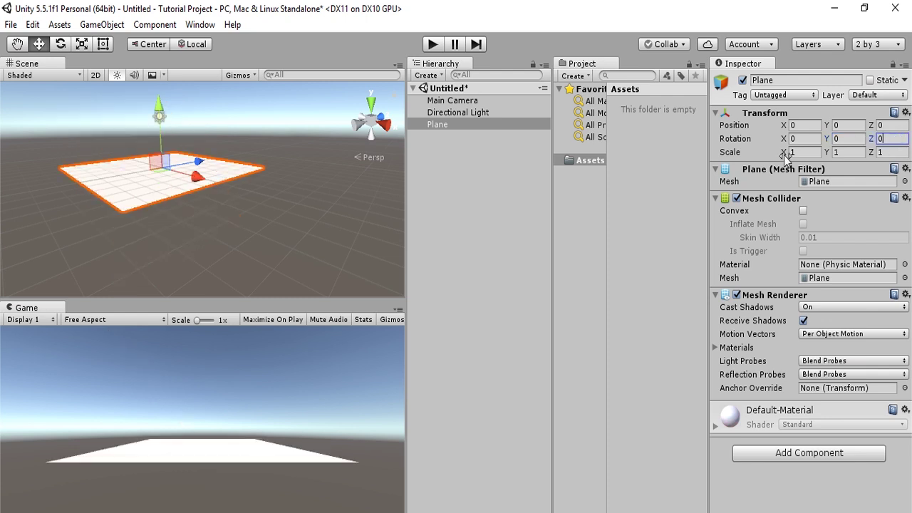
# Scale the plane to about 2.69 on X, 1 on Y and about 2.51 on Z.
pyautogui.moveTo(783, 155); pyautogui.dragTo(870, 155)
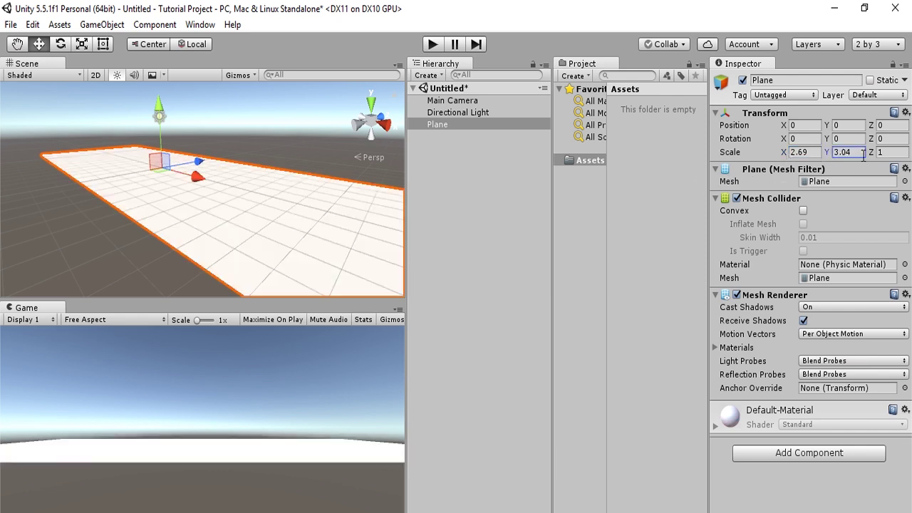
pyautogui.click(852, 154)
pyautogui.write('0')
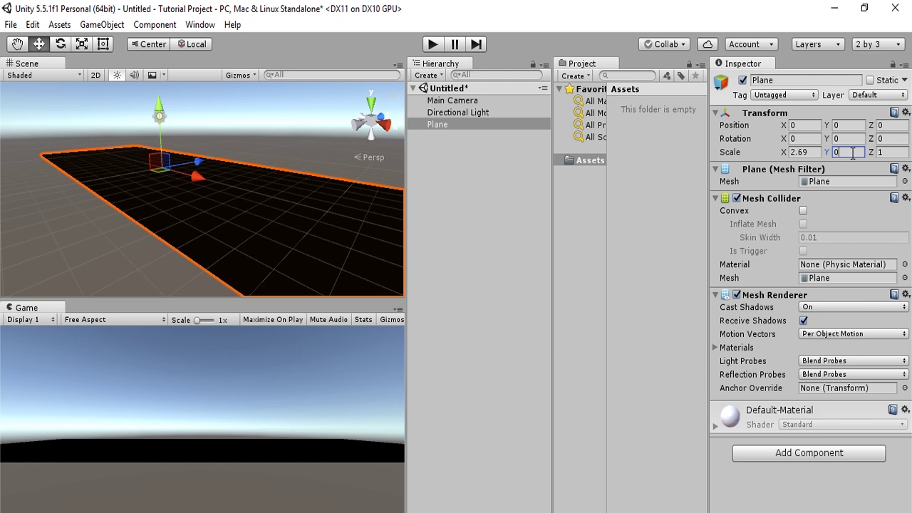
pyautogui.write('1')
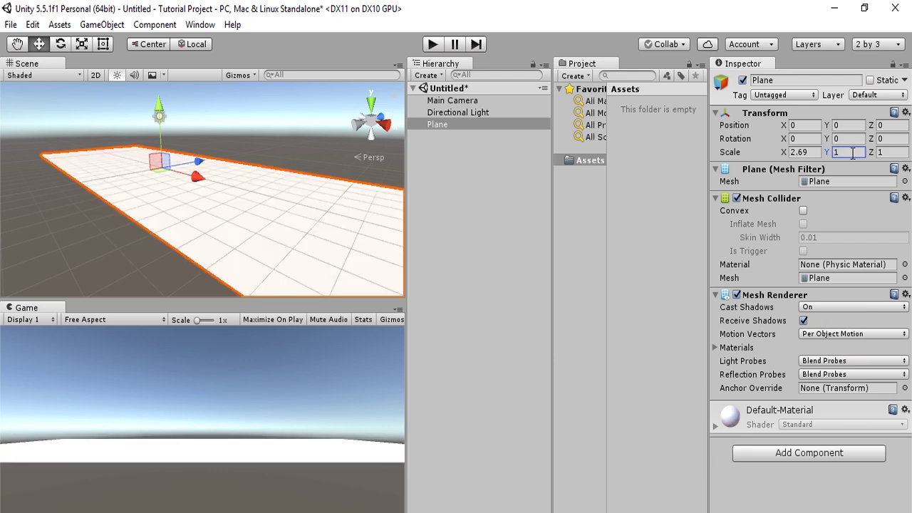
pyautogui.press('Tab')
pyautogui.write('0.37')
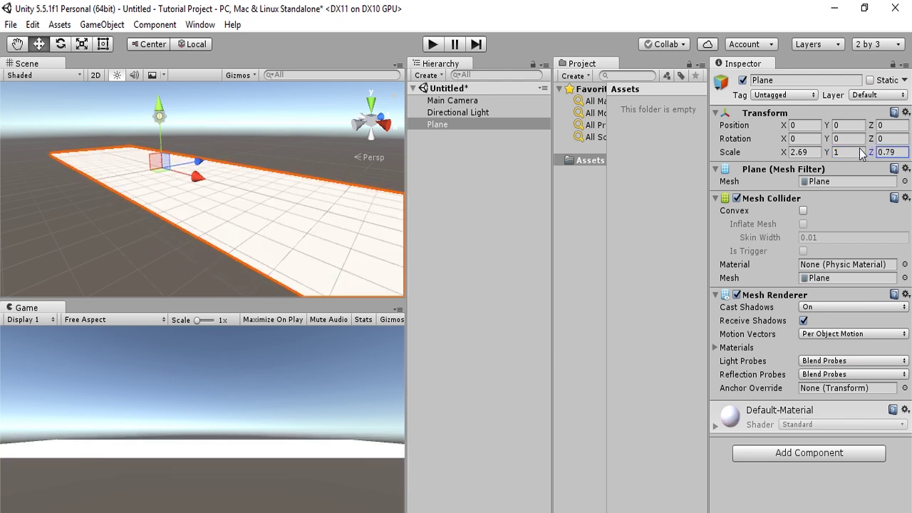
pyautogui.moveTo(855, 148); pyautogui.dragTo(903, 148)
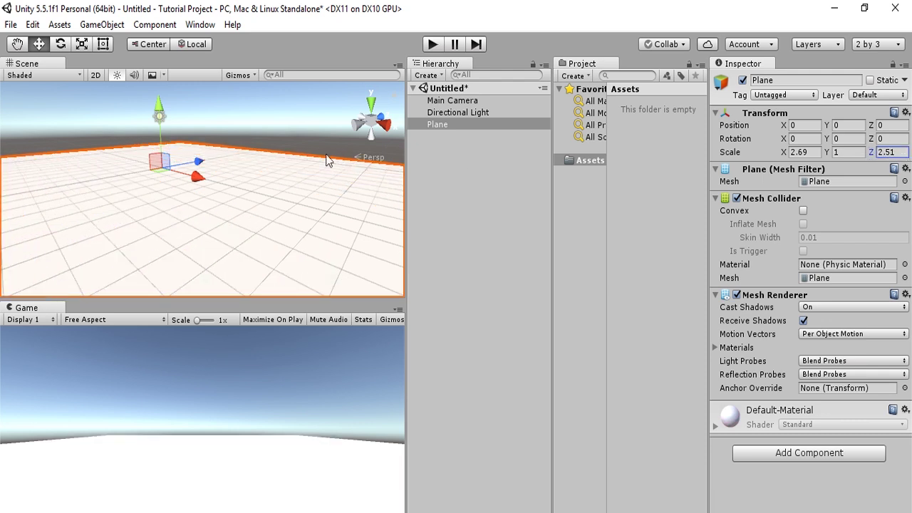
# Try scaling the plane to about 2.47 on X and rotating it to about -12.65, -39.12 and 10.1 degrees on X, Y and Z.
pyautogui.scroll(-5, 141, 124)
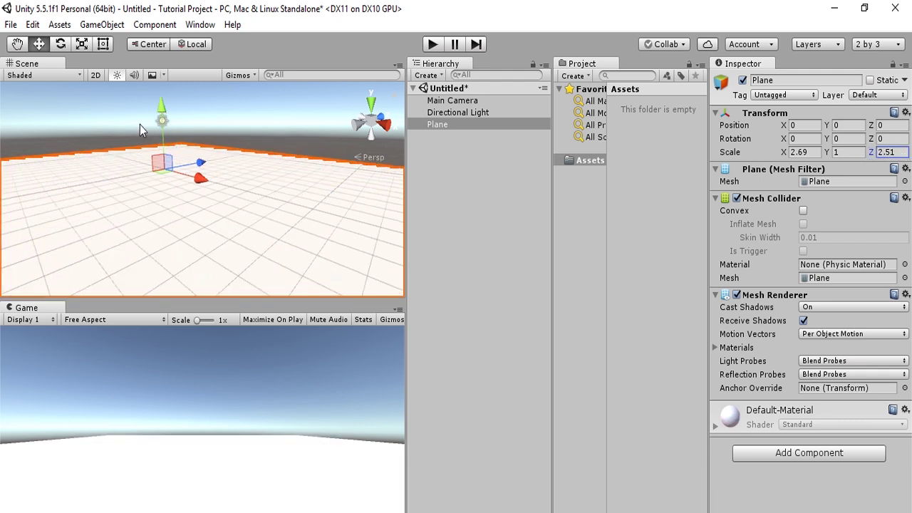
pyautogui.click(82, 45)
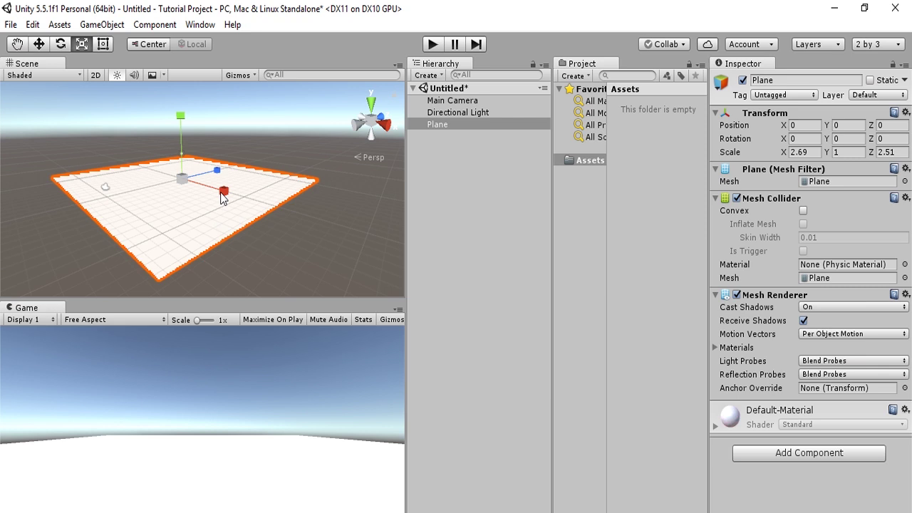
pyautogui.moveTo(221, 198); pyautogui.dragTo(206, 176)
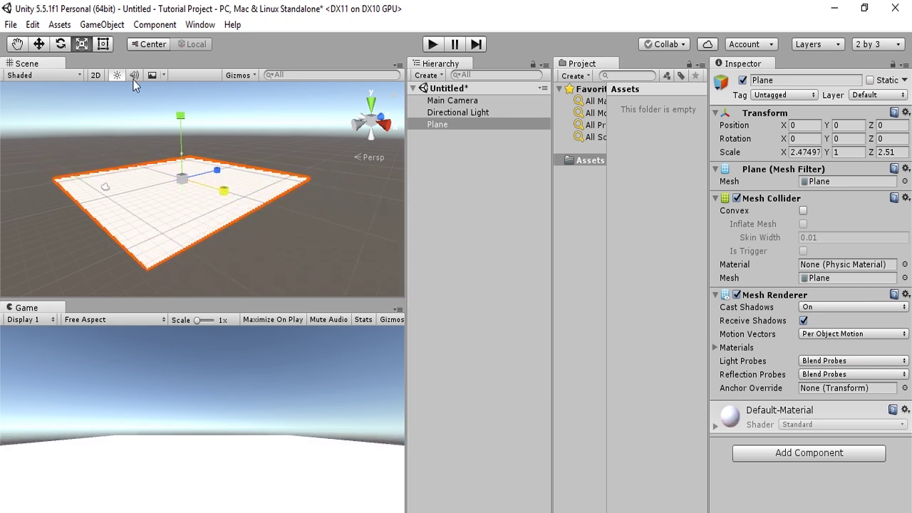
pyautogui.click(62, 44)
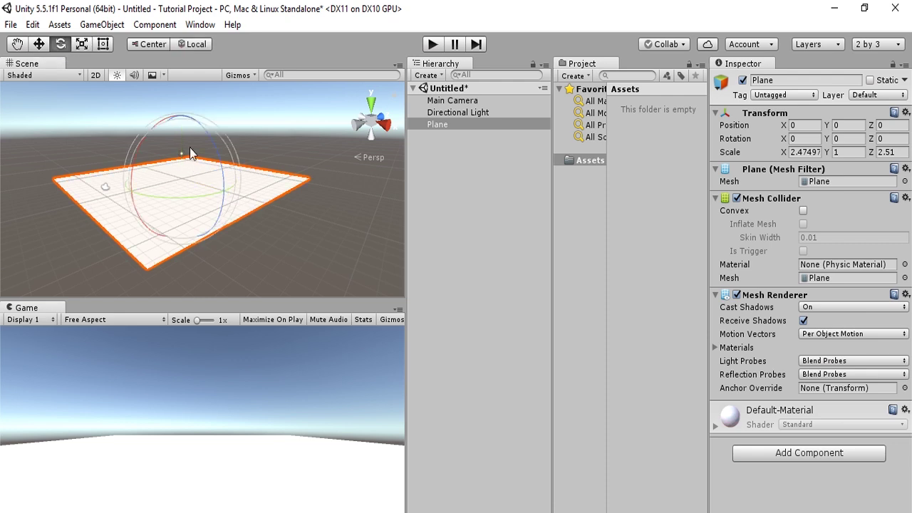
pyautogui.moveTo(131, 161); pyautogui.dragTo(243, 198)
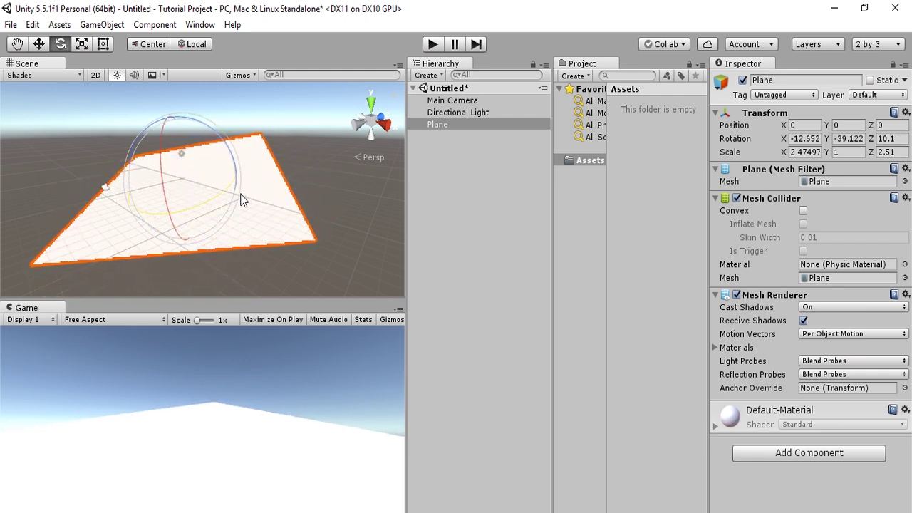
# Set the plane's scale to 1 on the X and Z axes.
pyautogui.click(810, 152)
pyautogui.write('1')
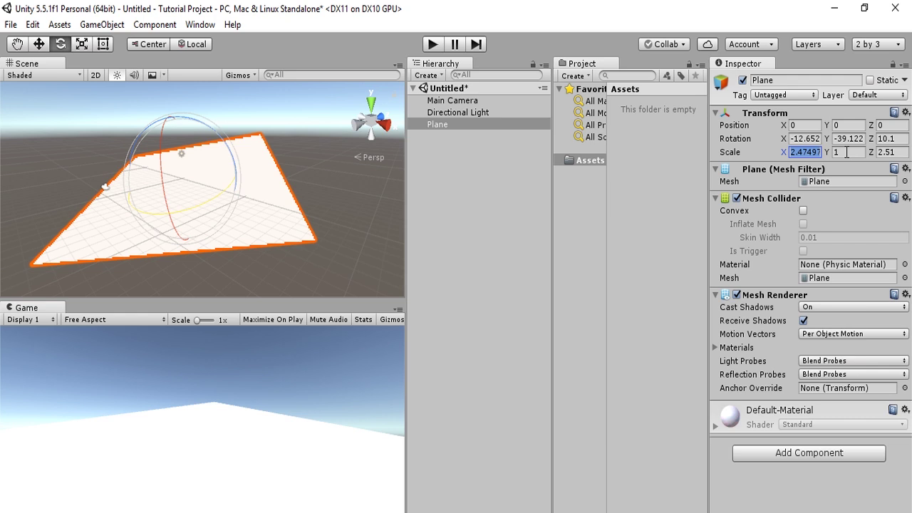
pyautogui.click(886, 153)
pyautogui.write('1')
# Set the plane's rotation to 0 on the Z, Y and X axes.
pyautogui.click(890, 137)
pyautogui.write('1')
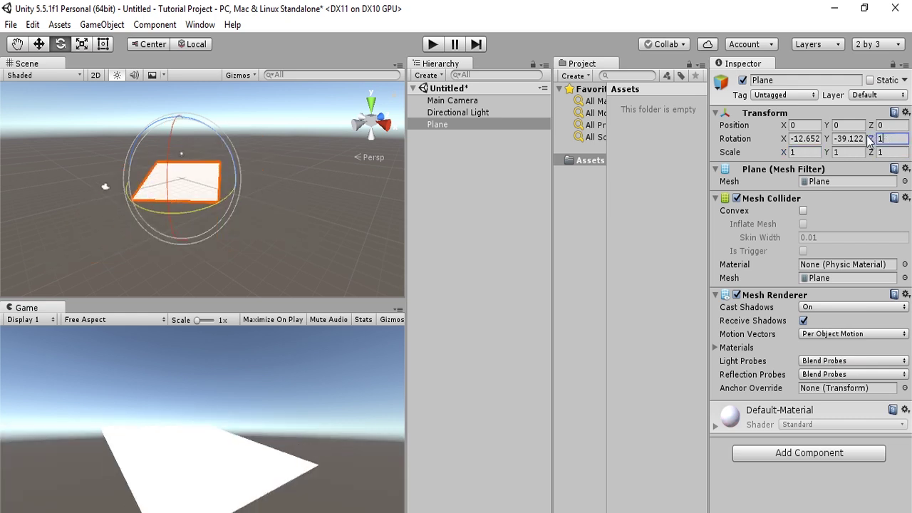
pyautogui.press('BackSpace')
pyautogui.write('0')
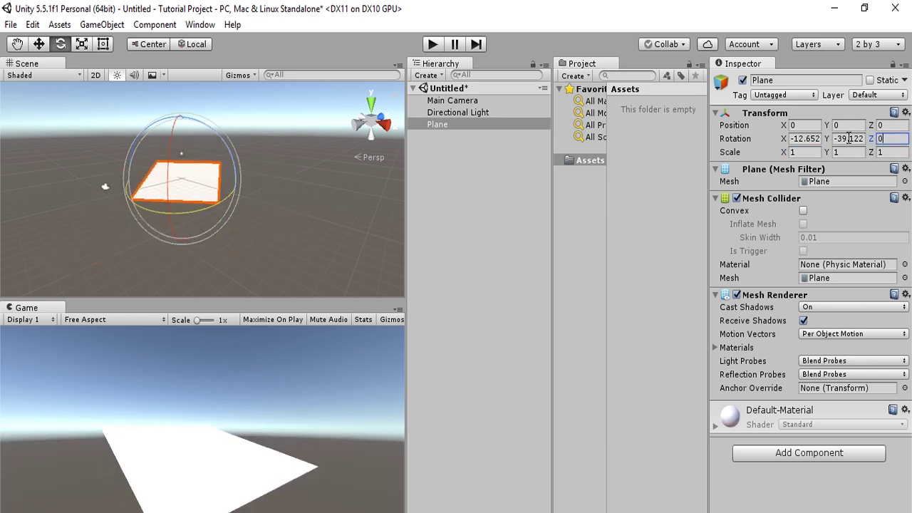
pyautogui.click(848, 138)
pyautogui.write('0')
pyautogui.click(808, 138)
pyautogui.write('0')
pyautogui.click(753, 151)
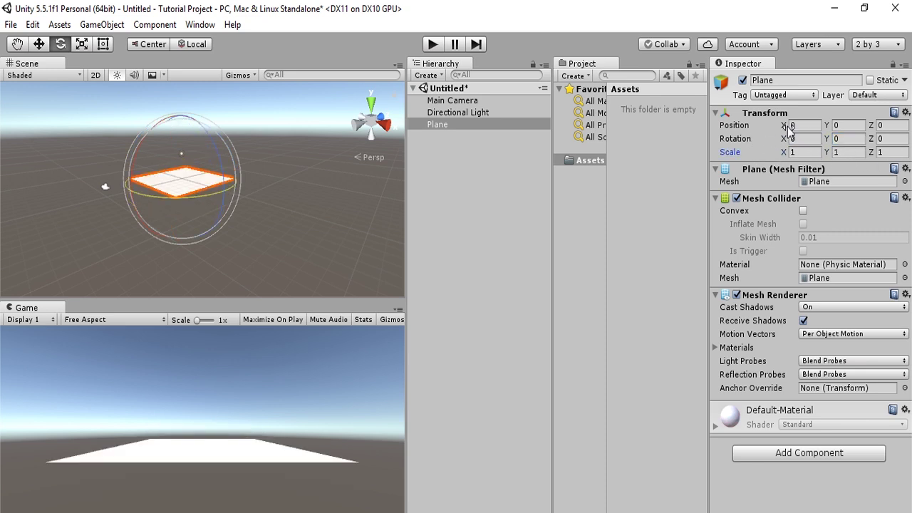
# Reset the plane's entire Transform component to its default values.
pyautogui.scroll(2, 226, 121)
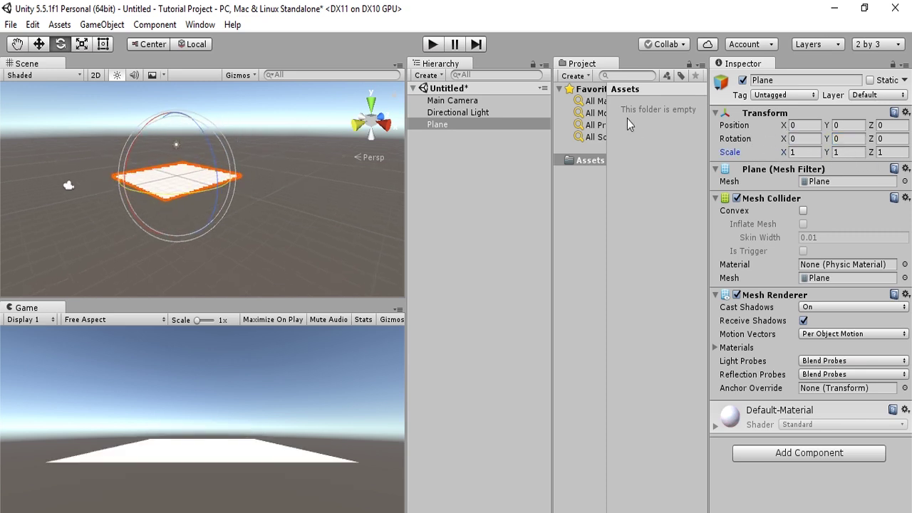
pyautogui.click(905, 112)
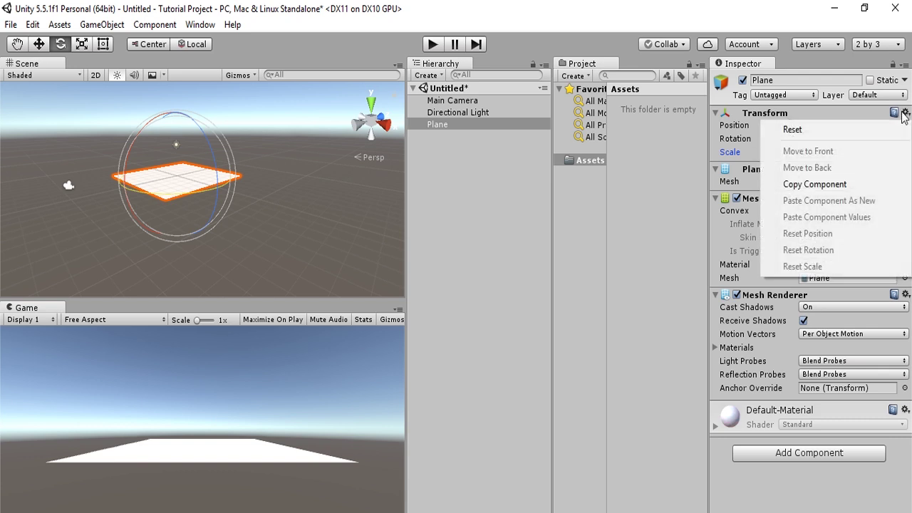
pyautogui.click(812, 131)
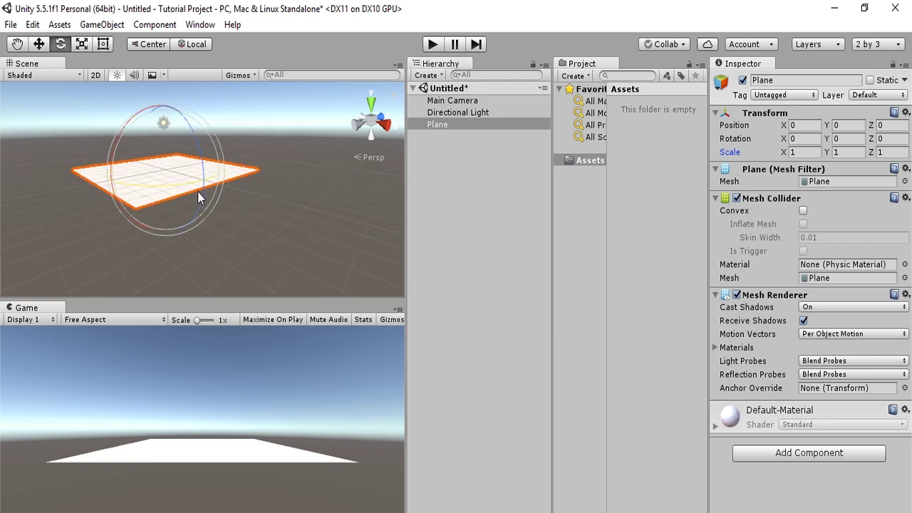
# Add a 3D sphere object to the scene.
pyautogui.scroll(4, 281, 218)
pyautogui.moveTo(317, 217); pyautogui.dragTo(228, 190, button='middle')
pyautogui.click(280, 128)
pyautogui.click(243, 200)
pyautogui.click(243, 201)
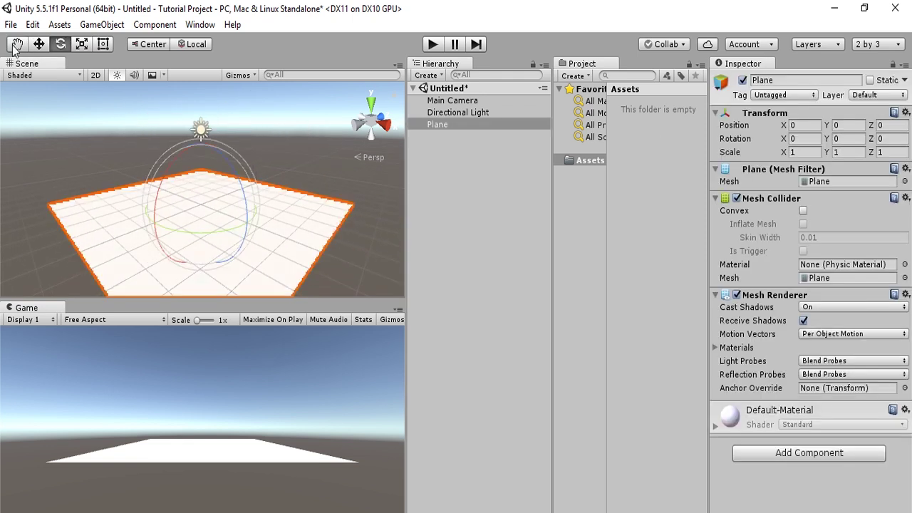
pyautogui.click(16, 44)
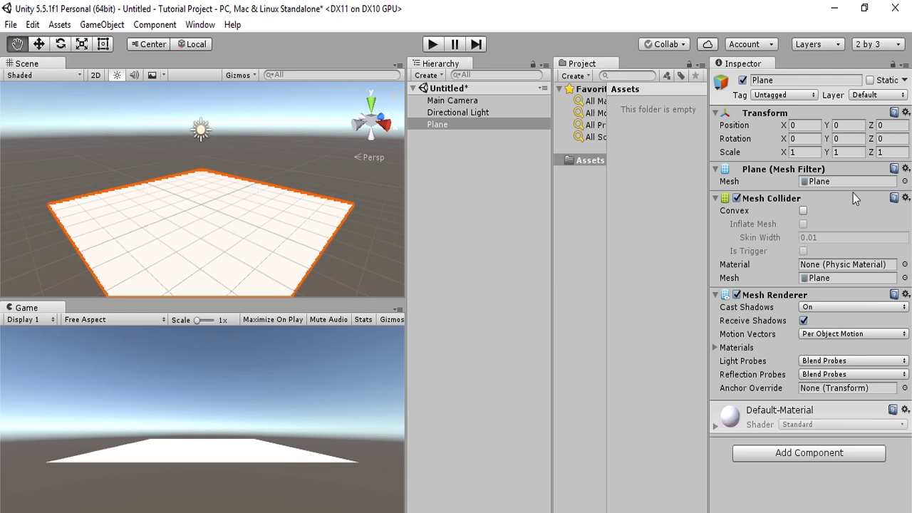
pyautogui.click(424, 75)
pyautogui.moveTo(447, 128)
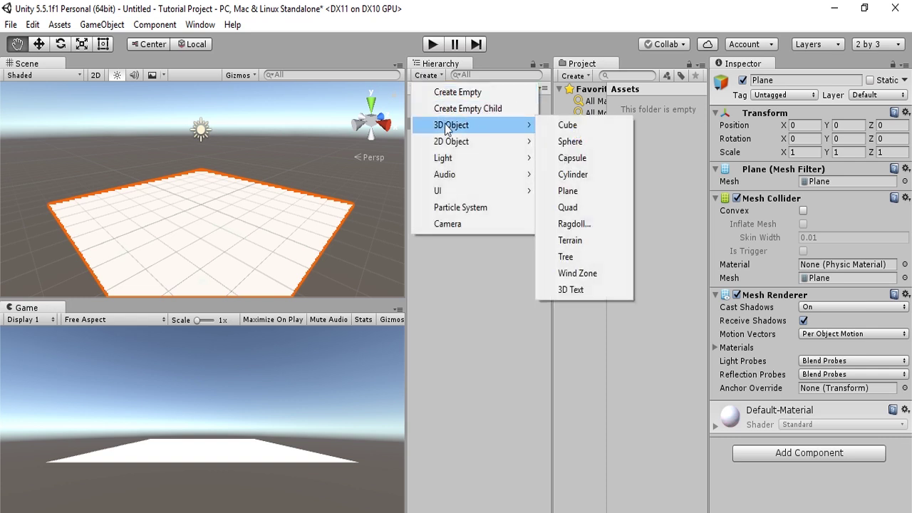
pyautogui.click(583, 142)
# Examine the sphere's placement relative to the plane from several angles and distances.
pyautogui.scroll(4, 253, 177)
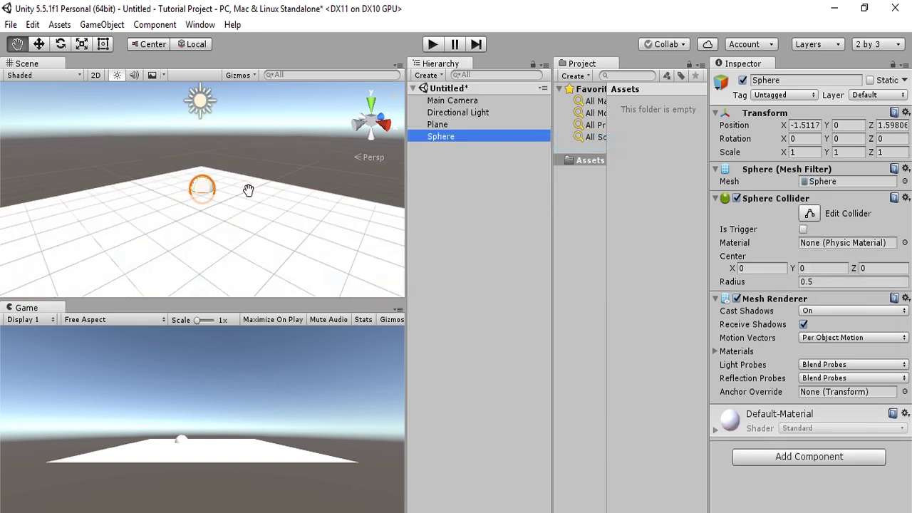
pyautogui.scroll(3, 248, 190)
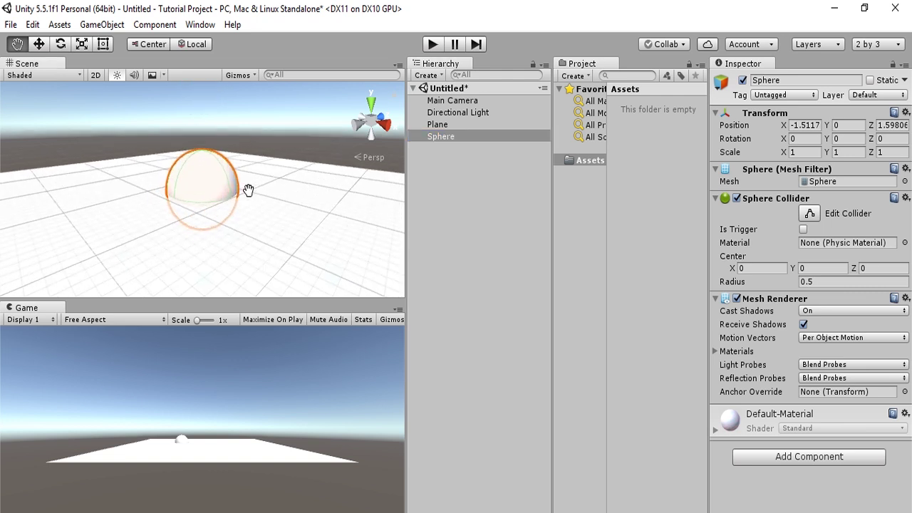
pyautogui.moveTo(255, 175)
pyautogui.mouseDown()
pyautogui.moveTo(210, 197)
pyautogui.moveTo(250, 171)
pyautogui.mouseUp()
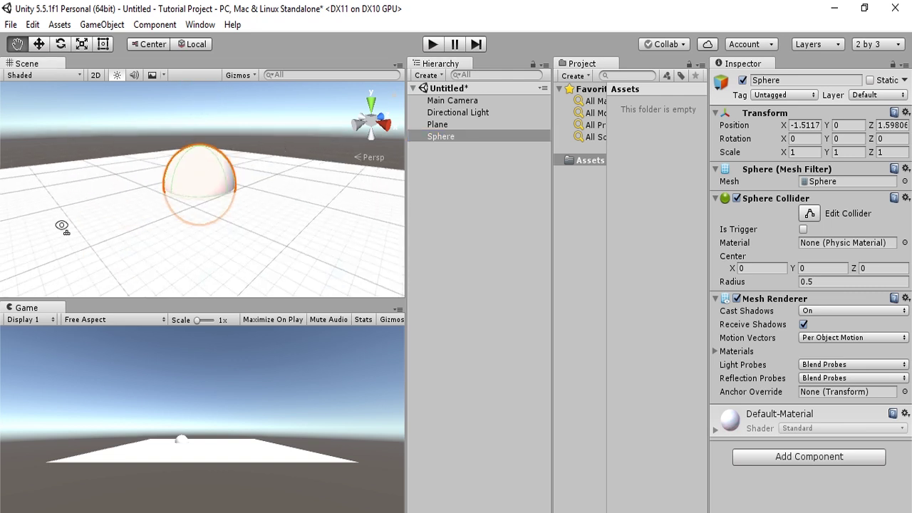
pyautogui.moveTo(262, 148); pyautogui.dragTo(85, 200, button='right')
pyautogui.moveTo(191, 157); pyautogui.dragTo(54, 156)
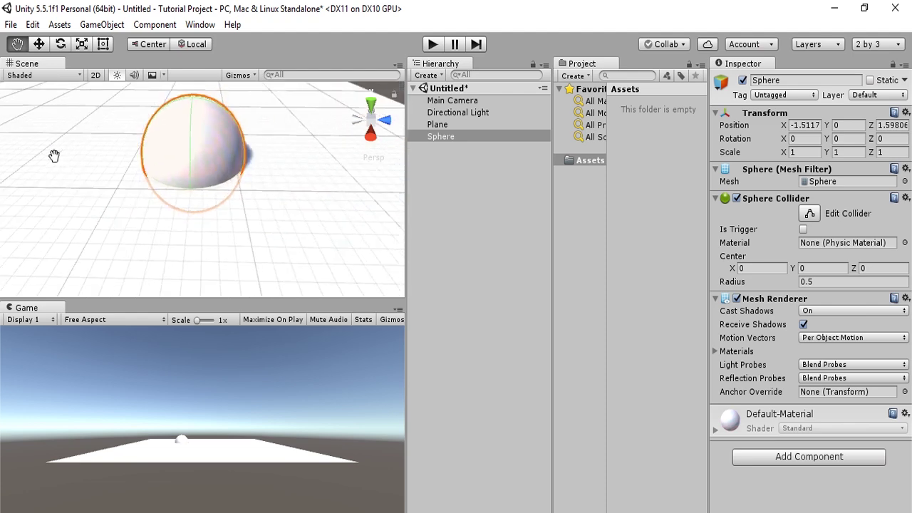
pyautogui.scroll(-10, 54, 156)
pyautogui.moveTo(240, 157); pyautogui.dragTo(206, 150, button='right')
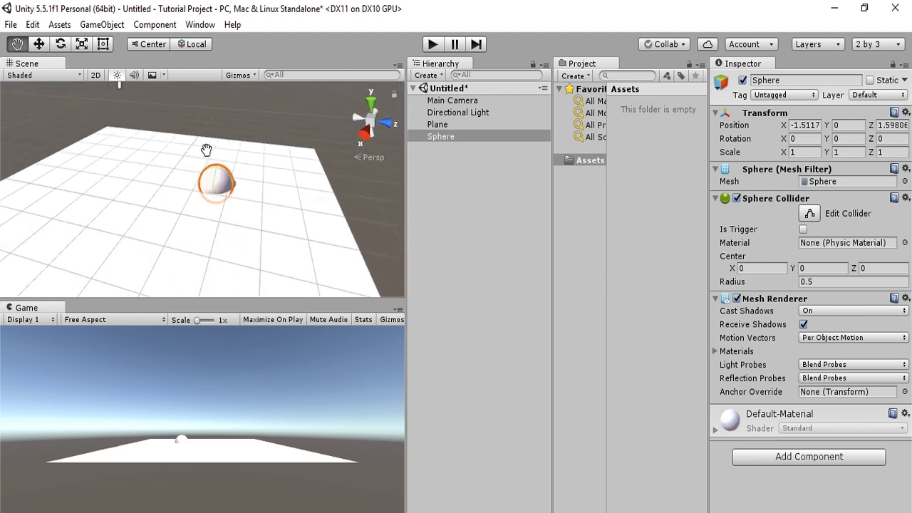
pyautogui.scroll(10, 206, 150)
pyautogui.scroll(-6, 218, 167)
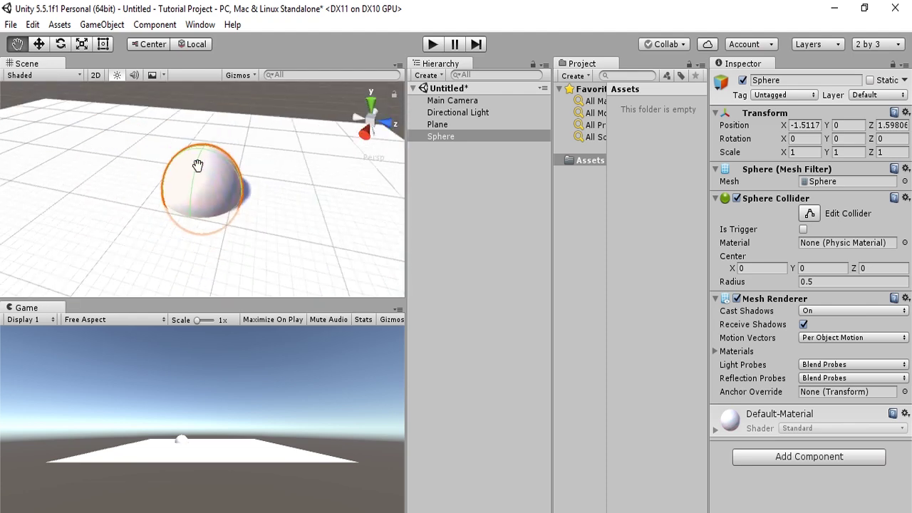
pyautogui.scroll(-3, 241, 211)
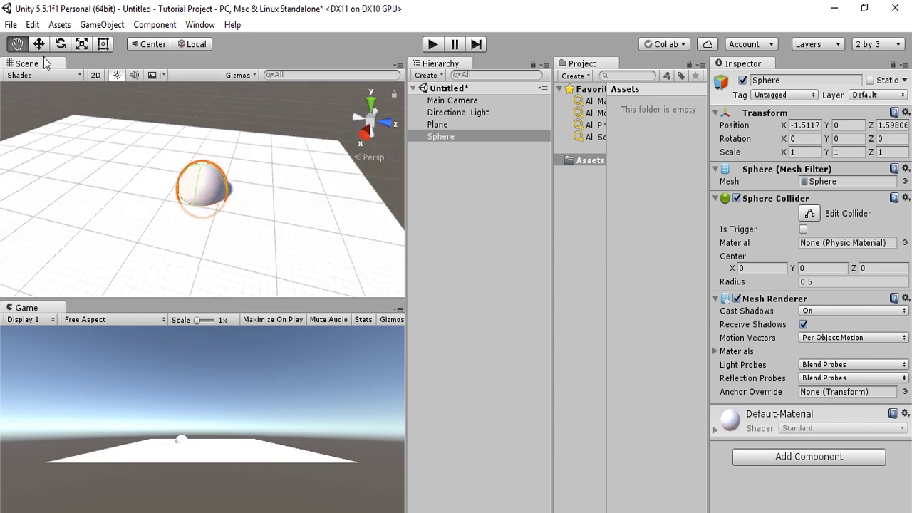
# Raise the sphere above the plane to a Y position of about 0.85.
pyautogui.scroll(-2, 218, 205)
pyautogui.moveTo(212, 212); pyautogui.dragTo(220, 122, button='right')
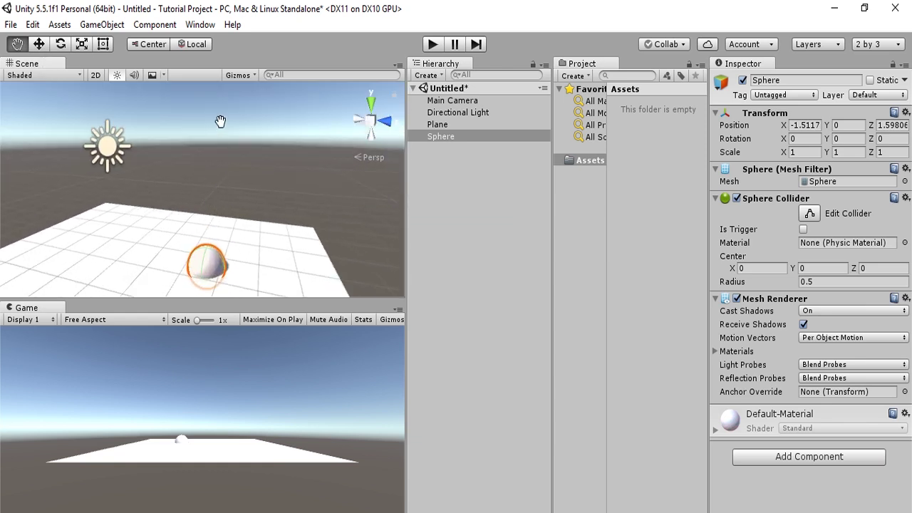
pyautogui.moveTo(213, 209); pyautogui.dragTo(193, 175)
pyautogui.scroll(5, 194, 174)
pyautogui.moveTo(187, 218); pyautogui.dragTo(169, 268, button='right')
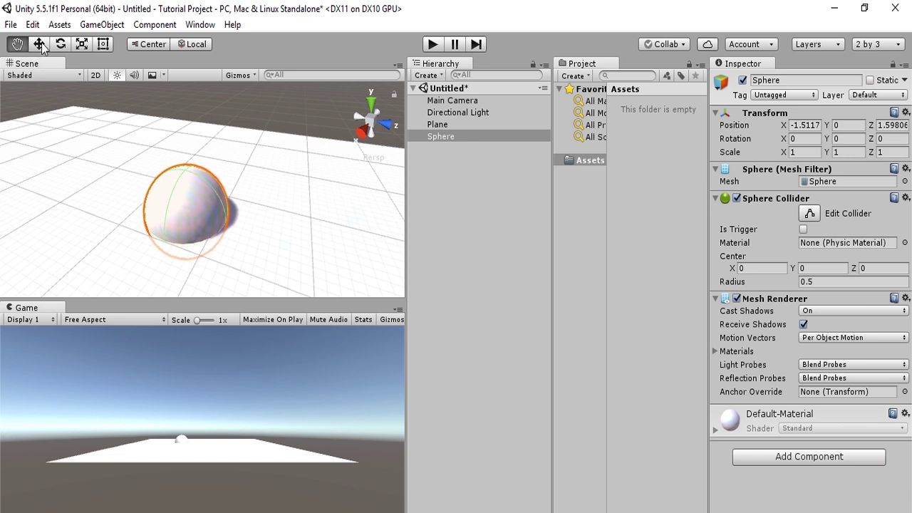
pyautogui.click(39, 44)
pyautogui.moveTo(179, 157); pyautogui.dragTo(177, 105)
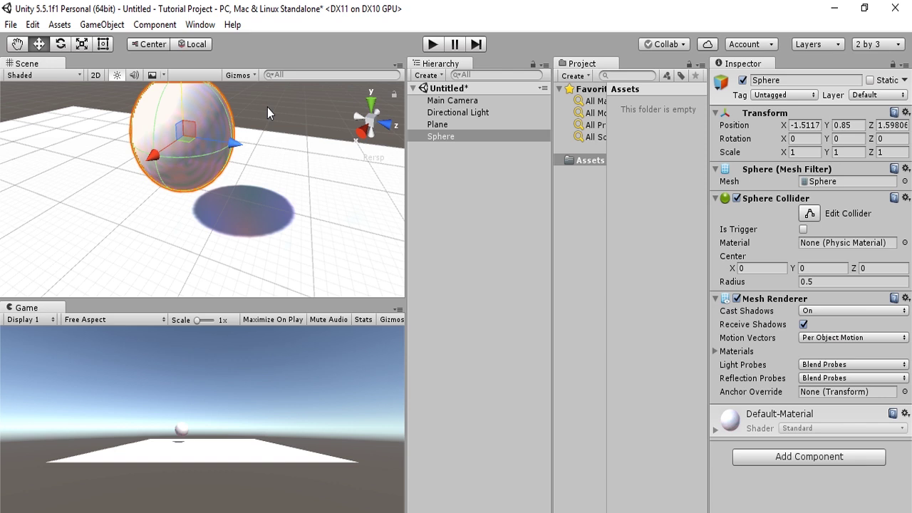
# Run the scene in play mode to check the sphere in the game view, and stop it again.
pyautogui.scroll(-4, 267, 108)
pyautogui.moveTo(242, 174); pyautogui.dragTo(248, 142, button='right')
pyautogui.moveTo(253, 183); pyautogui.dragTo(293, 110, button='middle')
pyautogui.scroll(-5, 293, 109)
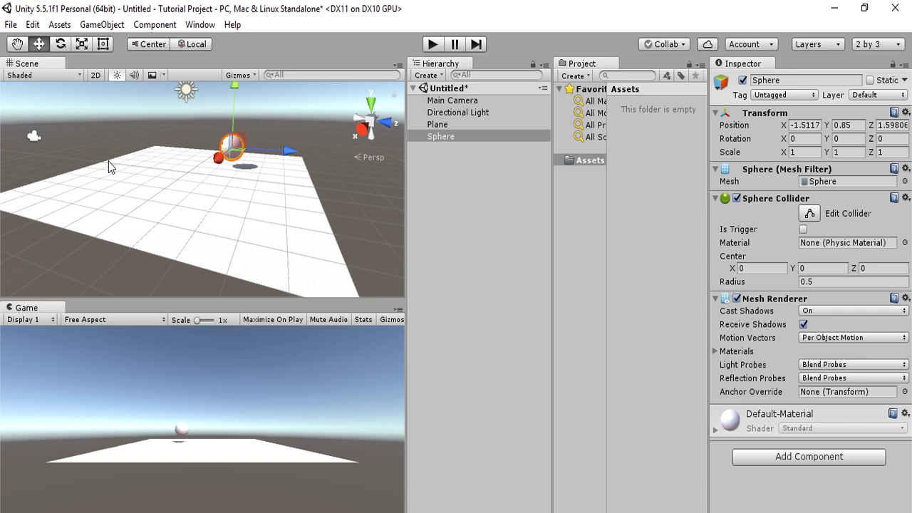
pyautogui.click(432, 44)
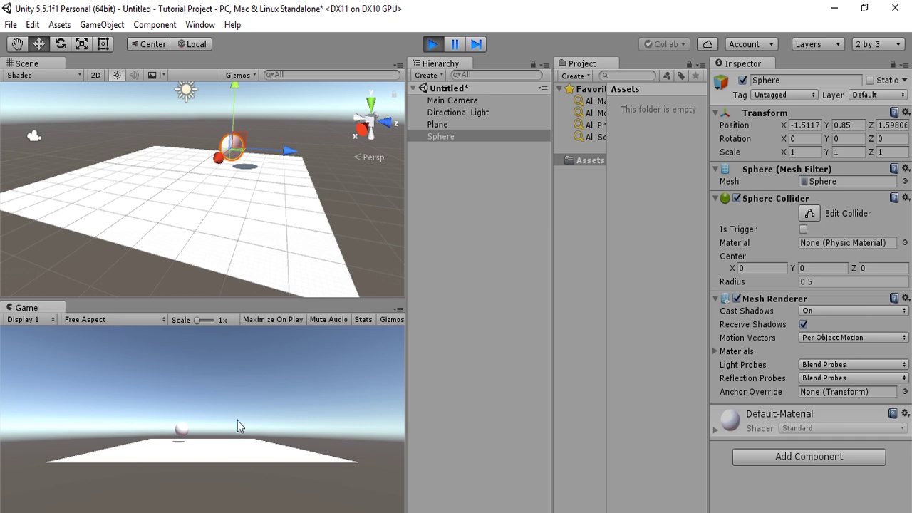
pyautogui.click(432, 44)
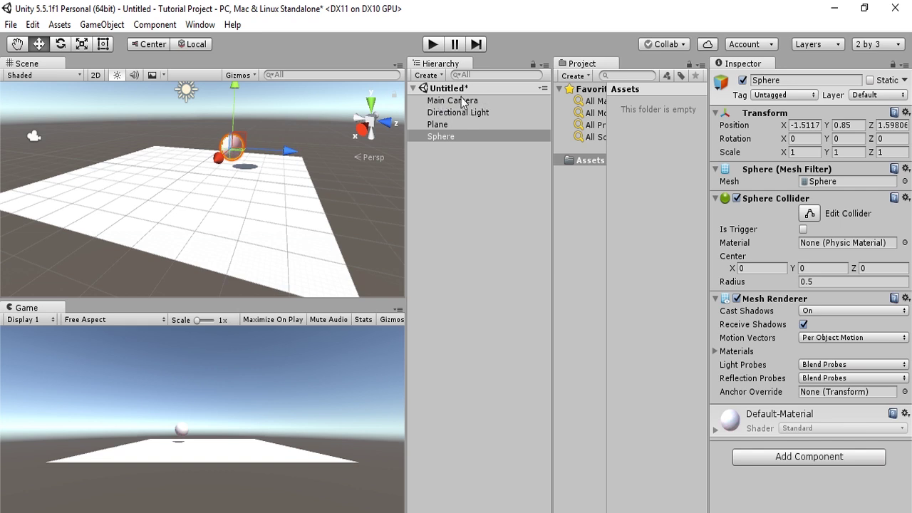
# Raise the main camera to a Y position of about 3.81.
pyautogui.click(460, 100)
pyautogui.press('f')
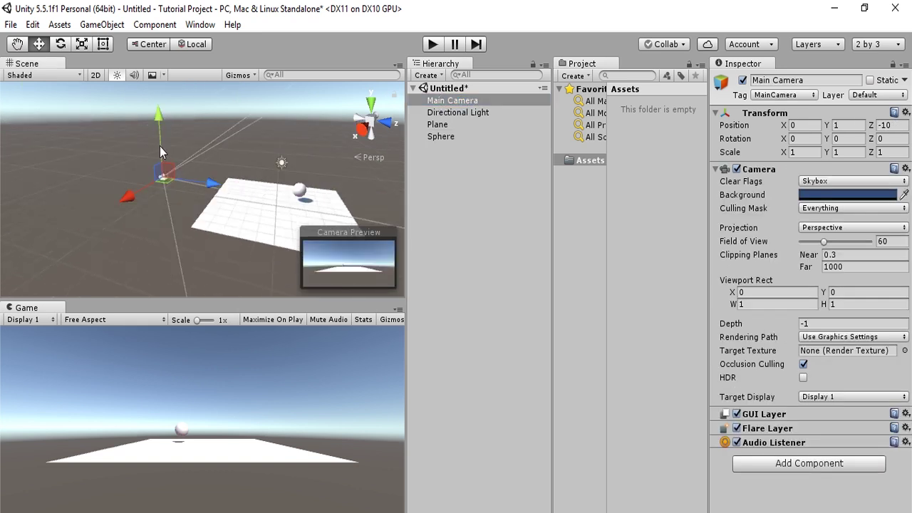
pyautogui.moveTo(196, 170); pyautogui.dragTo(273, 271, button='right')
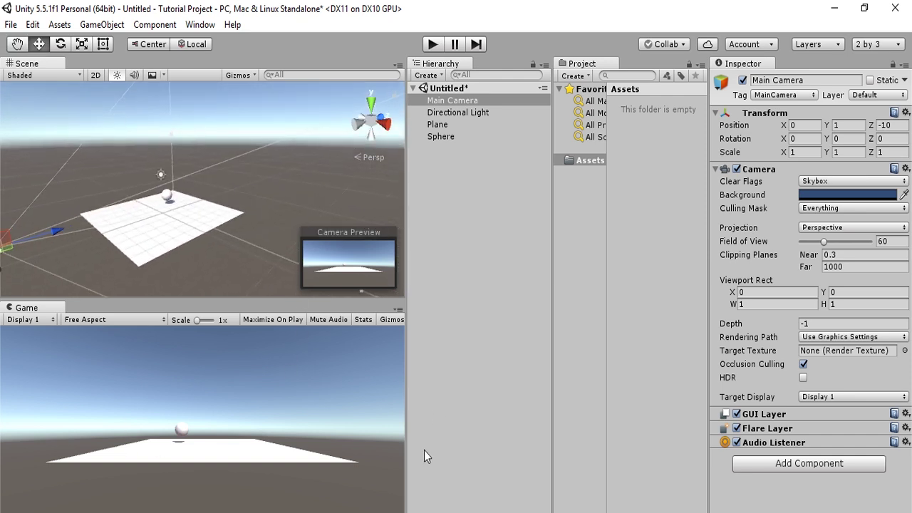
pyautogui.moveTo(70, 171); pyautogui.dragTo(184, 136, button='right')
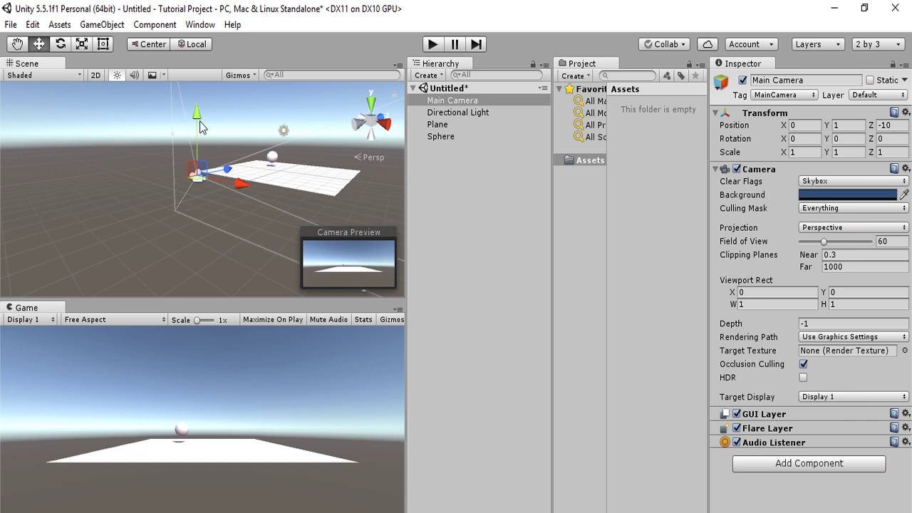
pyautogui.moveTo(201, 127); pyautogui.dragTo(231, 89)
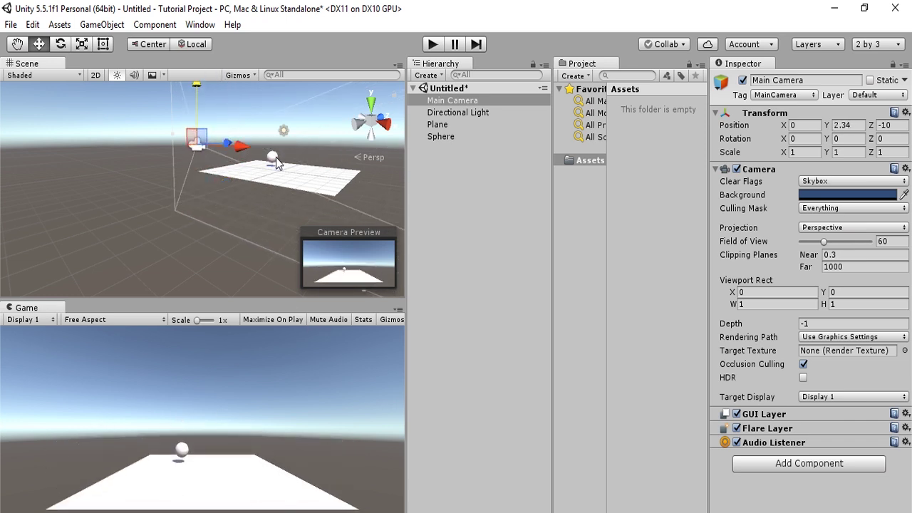
pyautogui.moveTo(277, 158); pyautogui.dragTo(201, 219, button='middle')
pyautogui.moveTo(56, 177); pyautogui.dragTo(54, 147)
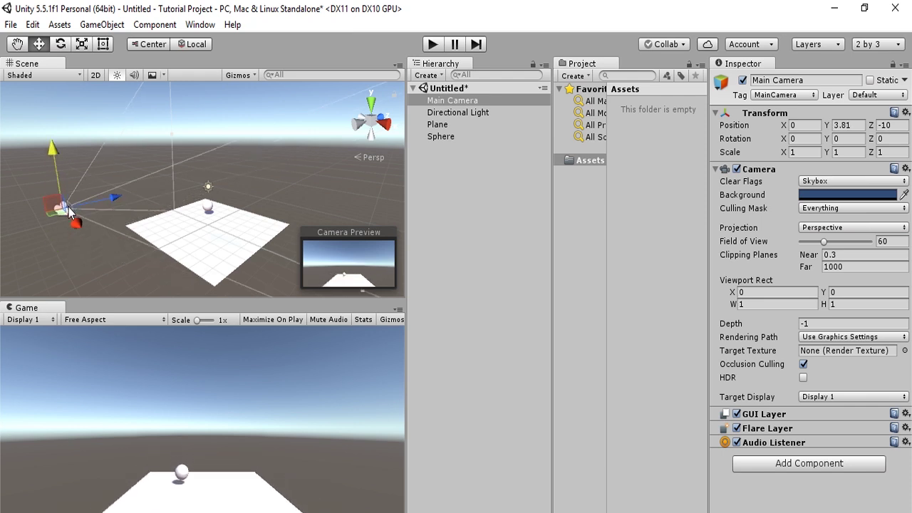
# Move the main camera sideways to an X position of about 9.48.
pyautogui.scroll(-2, 134, 221)
pyautogui.moveTo(143, 222); pyautogui.dragTo(145, 181, button='middle')
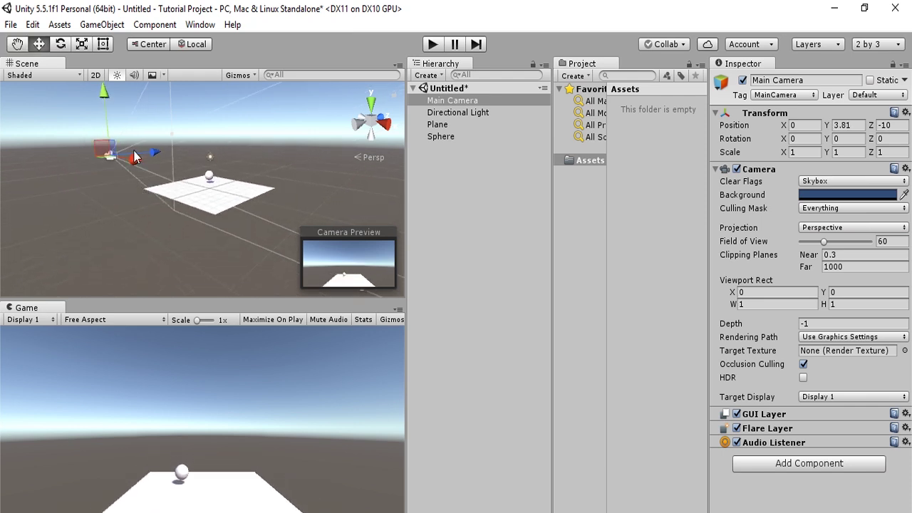
pyautogui.moveTo(133, 162); pyautogui.dragTo(161, 179)
# Rotate the main camera to about -40.75 degrees on Y and raise it to a Y position of about 4.72.
pyautogui.press('e')
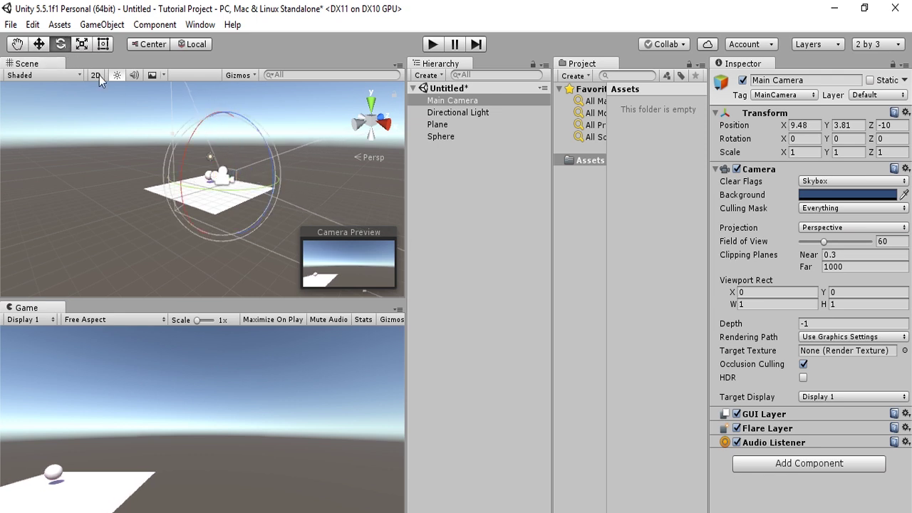
pyautogui.moveTo(217, 201); pyautogui.dragTo(297, 189)
pyautogui.click(38, 43)
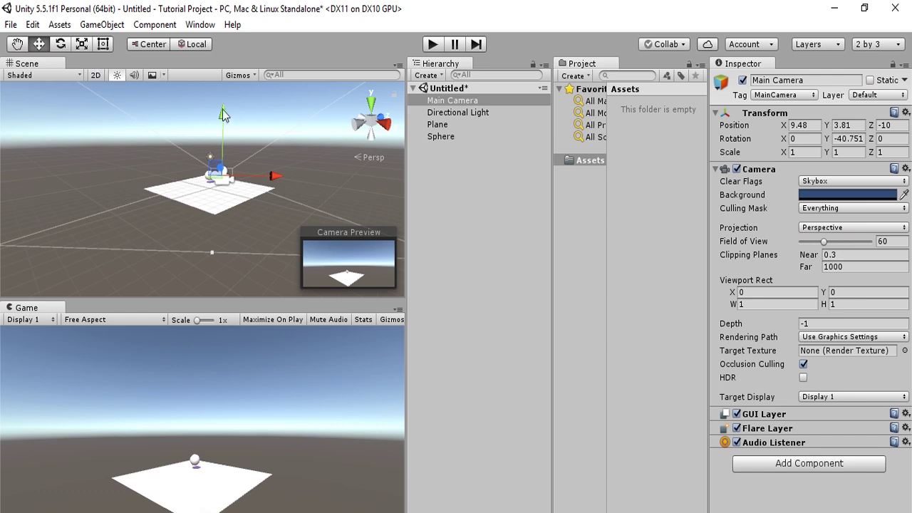
pyautogui.moveTo(221, 116); pyautogui.dragTo(221, 87)
# Tilt the main camera to a rotation of about 10.9 on X, -31.05 on Y and -15.44 degrees on Z.
pyautogui.moveTo(275, 129); pyautogui.dragTo(267, 149, button='right')
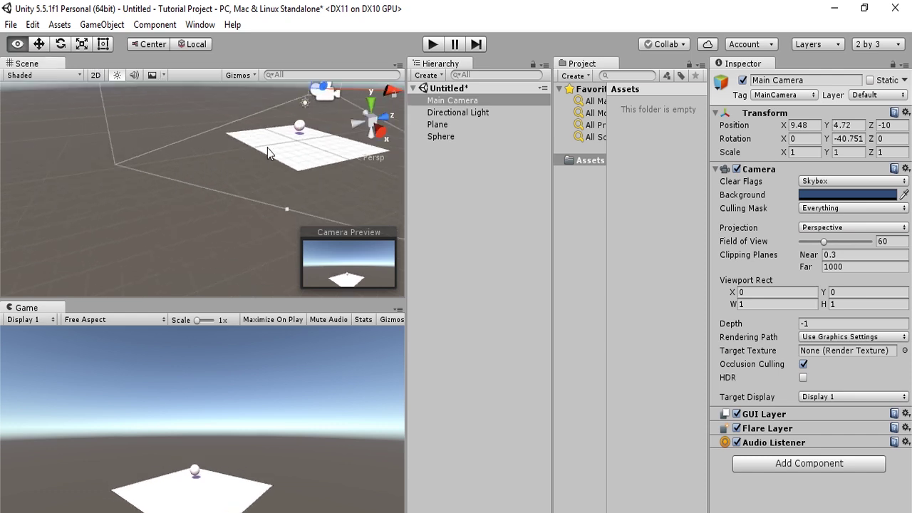
pyautogui.moveTo(267, 149); pyautogui.dragTo(201, 175, button='middle')
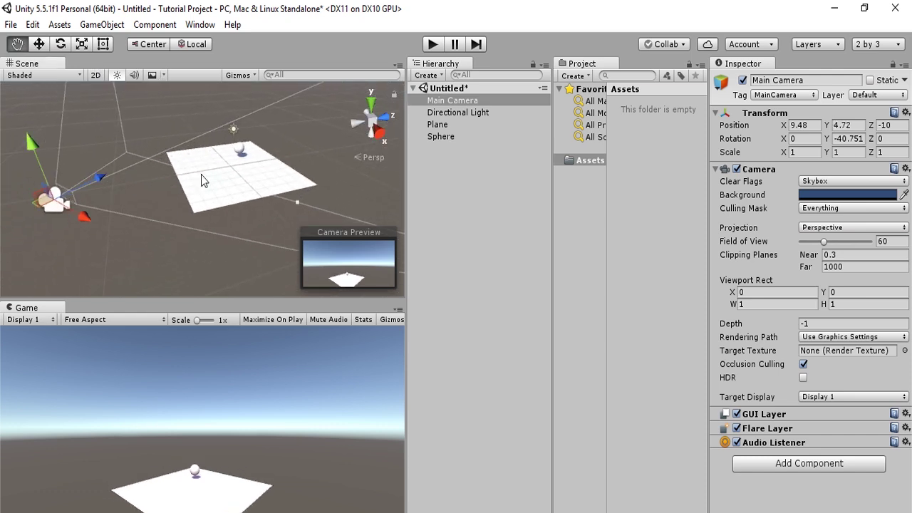
pyautogui.click(59, 49)
pyautogui.click(61, 43)
pyautogui.moveTo(17, 171); pyautogui.dragTo(59, 144)
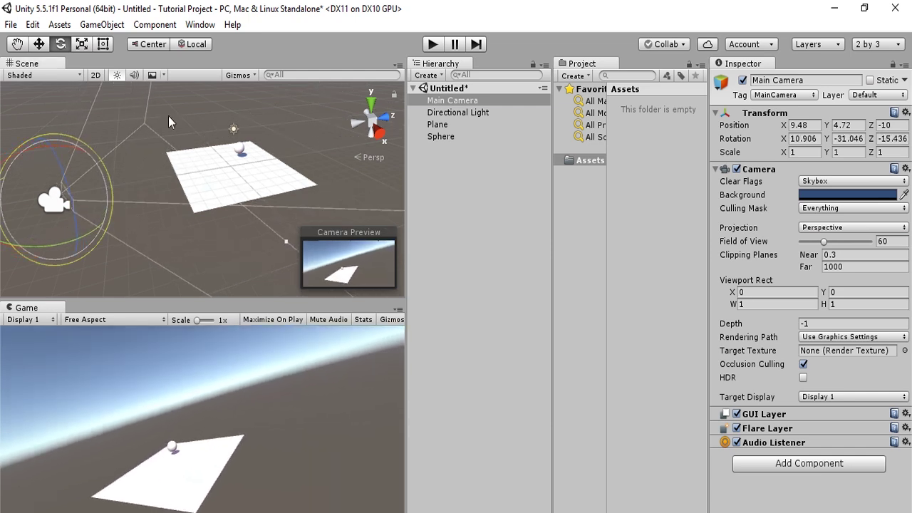